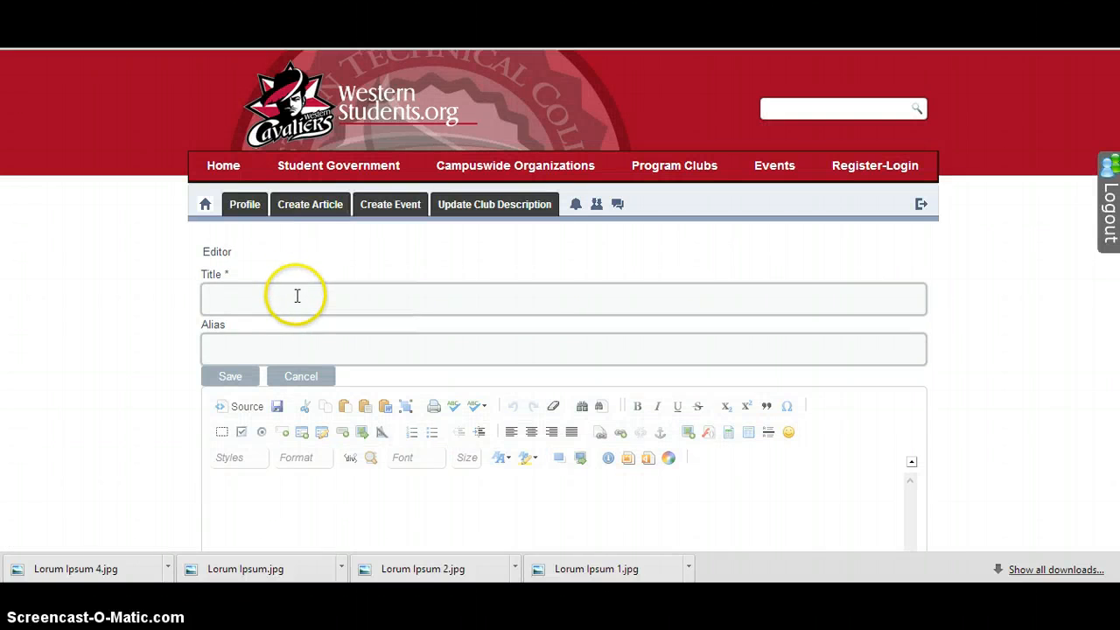
Enter "Lorum Ipsum" as the title of the new article
{"action": "left_click", "coordinate": [296, 303]}
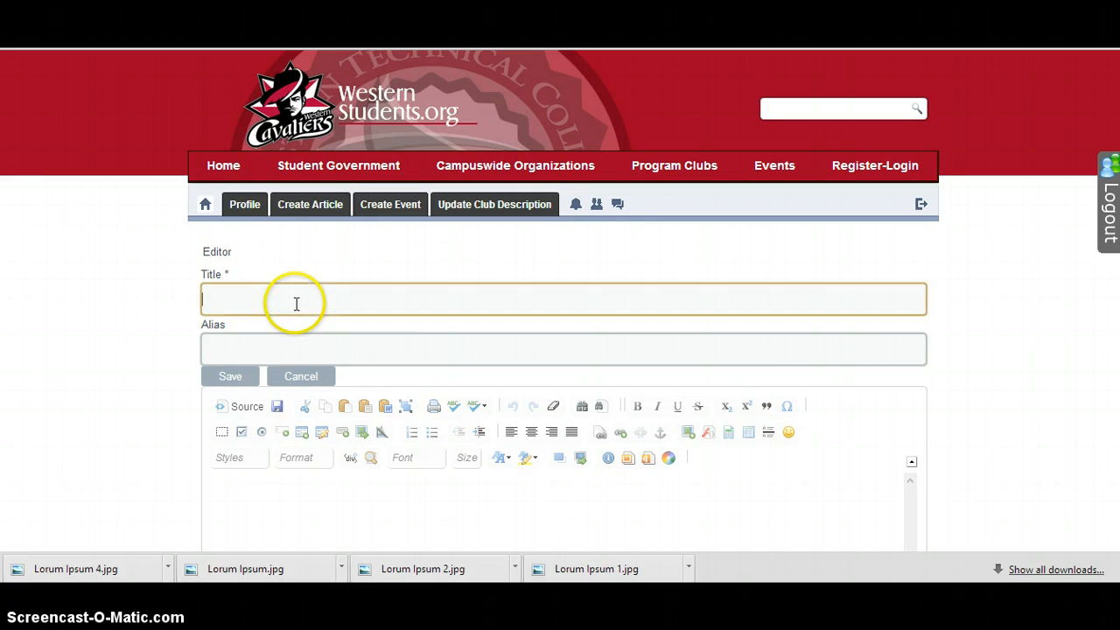
{"action": "type", "text": "L"}
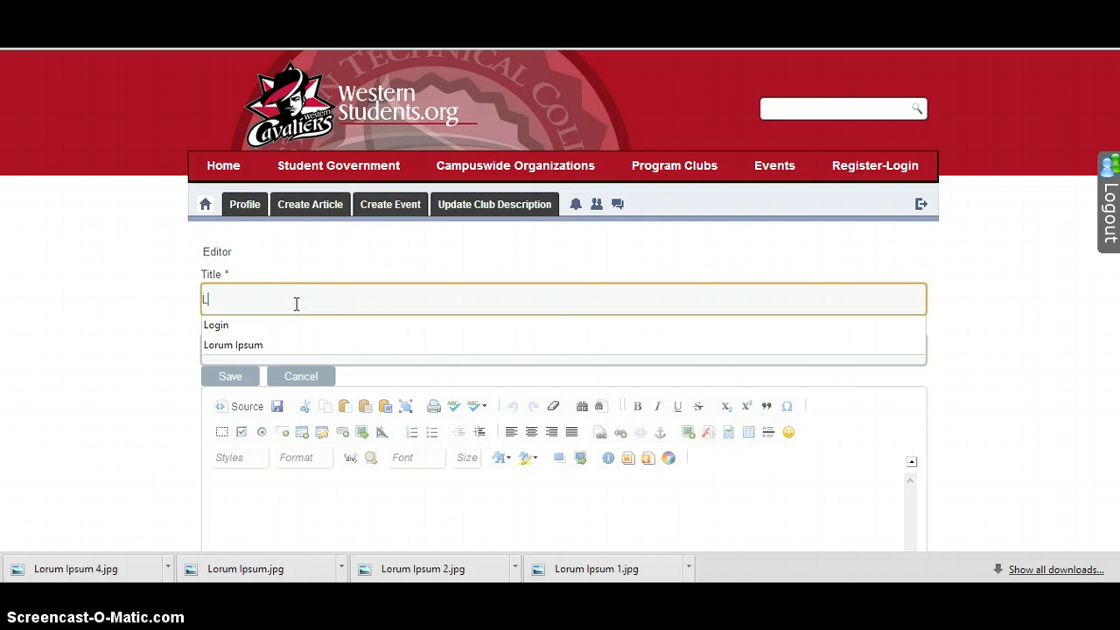
{"action": "type", "text": "orum Ipsum"}
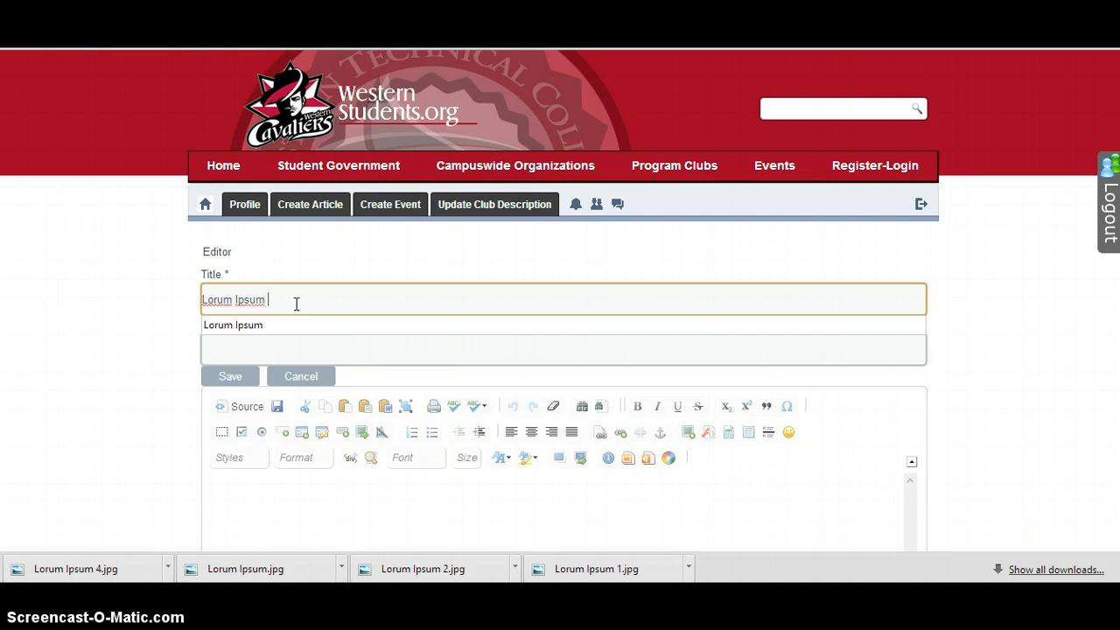
{"action": "key", "text": "Tab"}
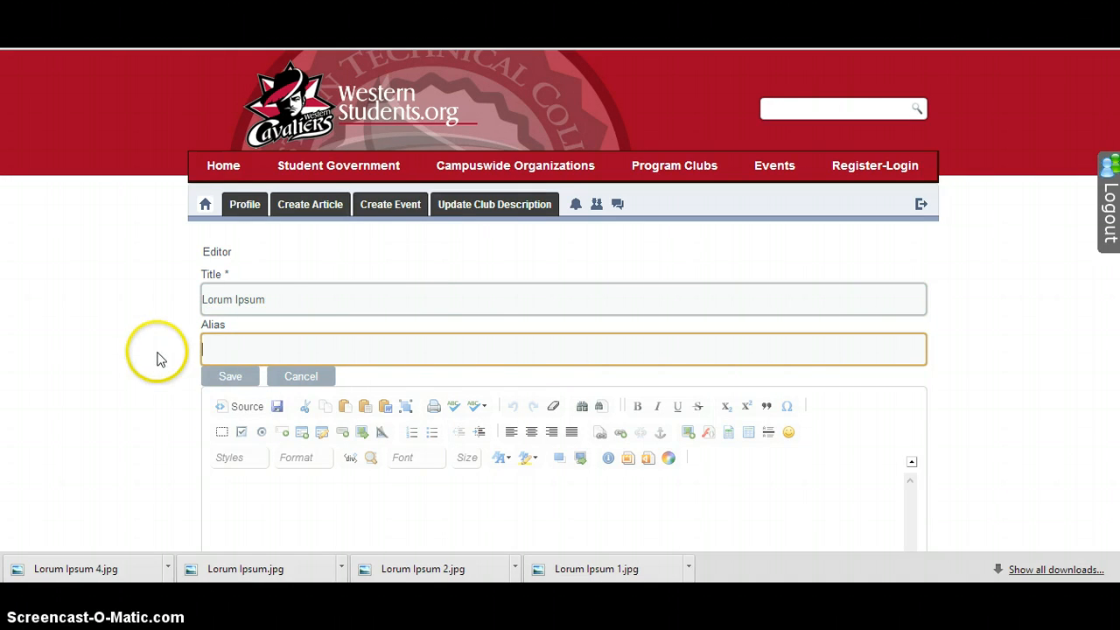
Check the source text in the Word document, return to the article editor, and paste the copied text into the article body
{"action": "left_click", "coordinate": [244, 499]}
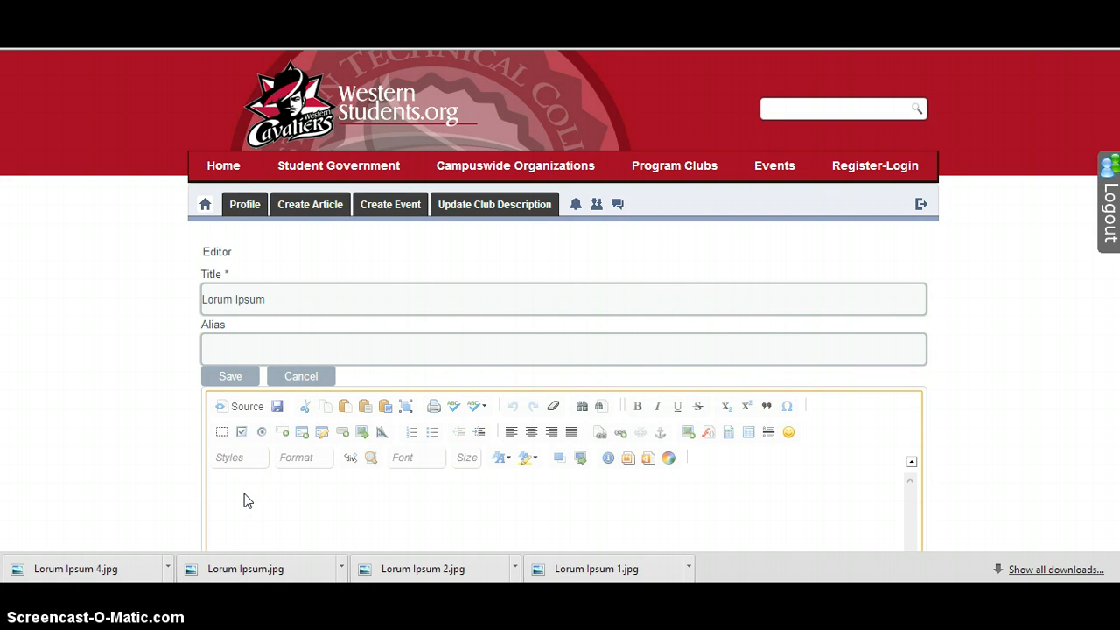
{"action": "key", "text": "alt+Tab"}
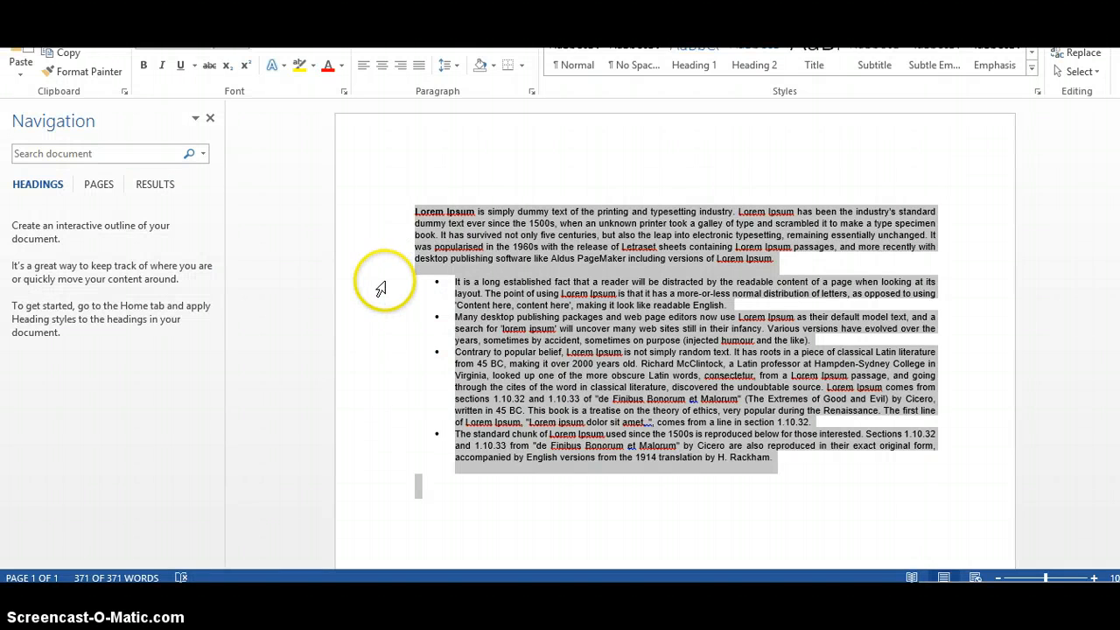
{"action": "key", "text": "alt+Tab"}
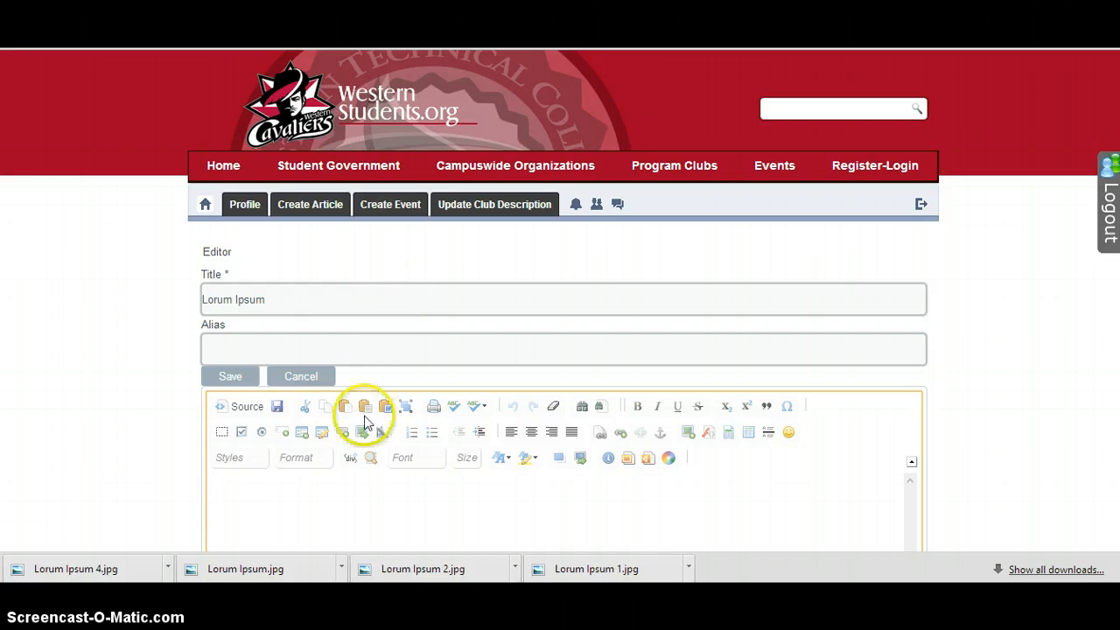
{"action": "left_click", "coordinate": [346, 512]}
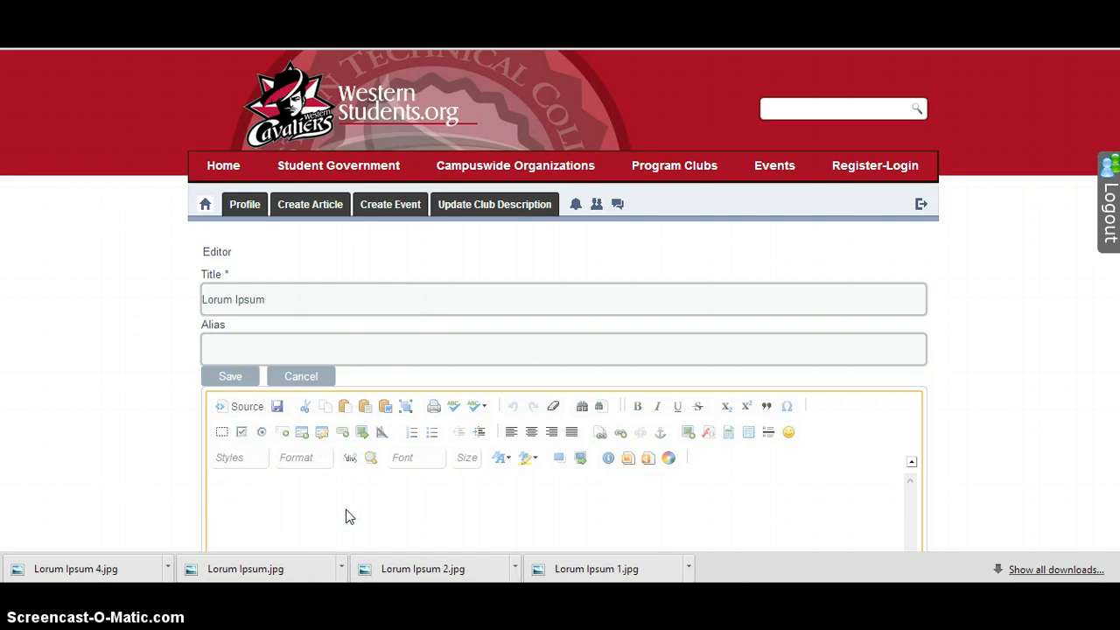
{"action": "key", "text": "ctrl+v"}
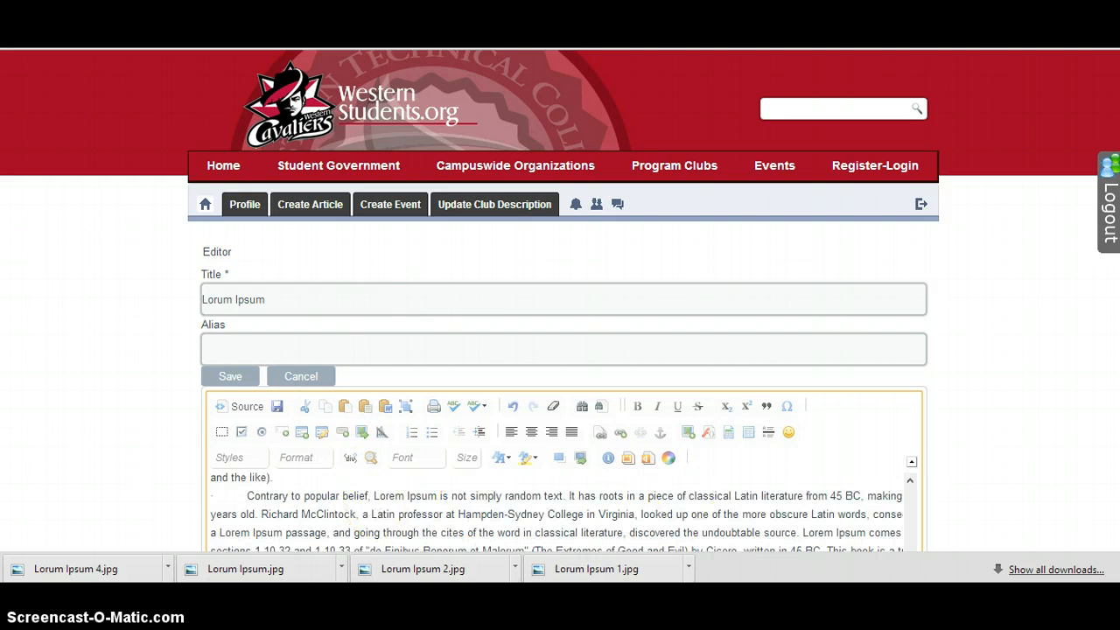
{"action": "scroll", "coordinate": [560, 301], "scroll_direction": "down", "scroll_amount": 4}
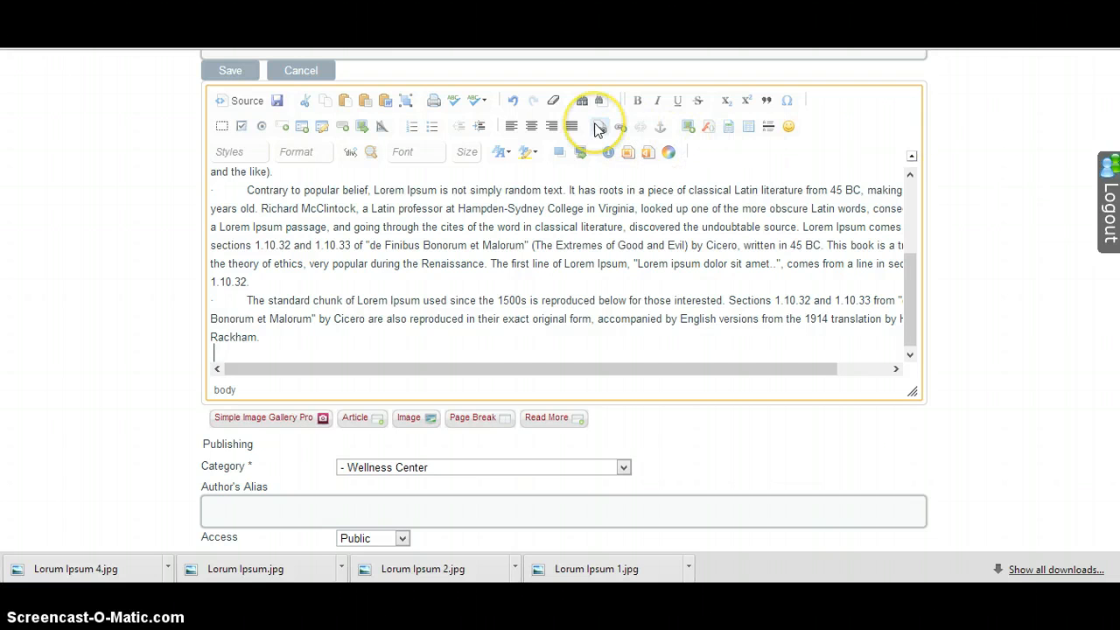
{"action": "left_click", "coordinate": [385, 100]}
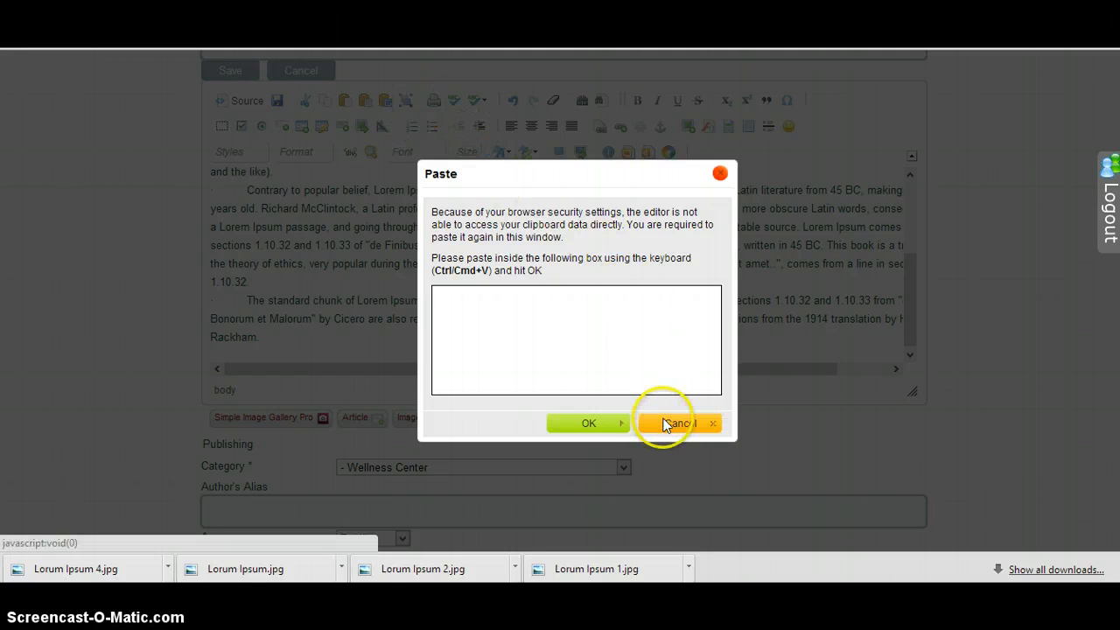
{"action": "left_click", "coordinate": [664, 427]}
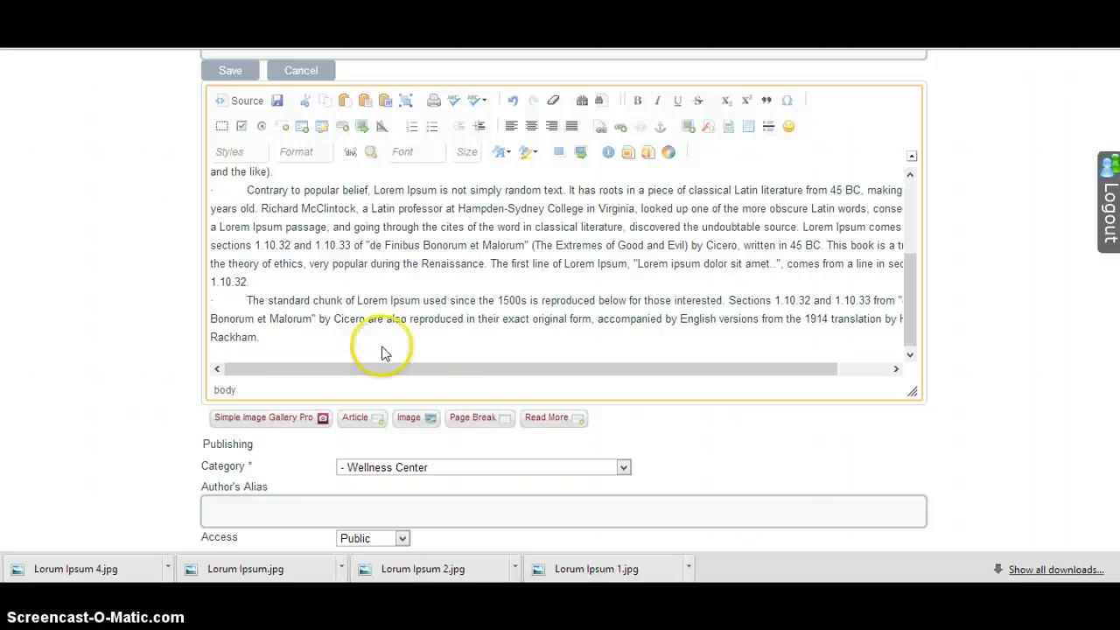
Add a new line after the article's last paragraph and create an image gallery with the folder name "Lorum Ipsum"
{"action": "left_click", "coordinate": [326, 338]}
{"action": "key", "text": "Return"}
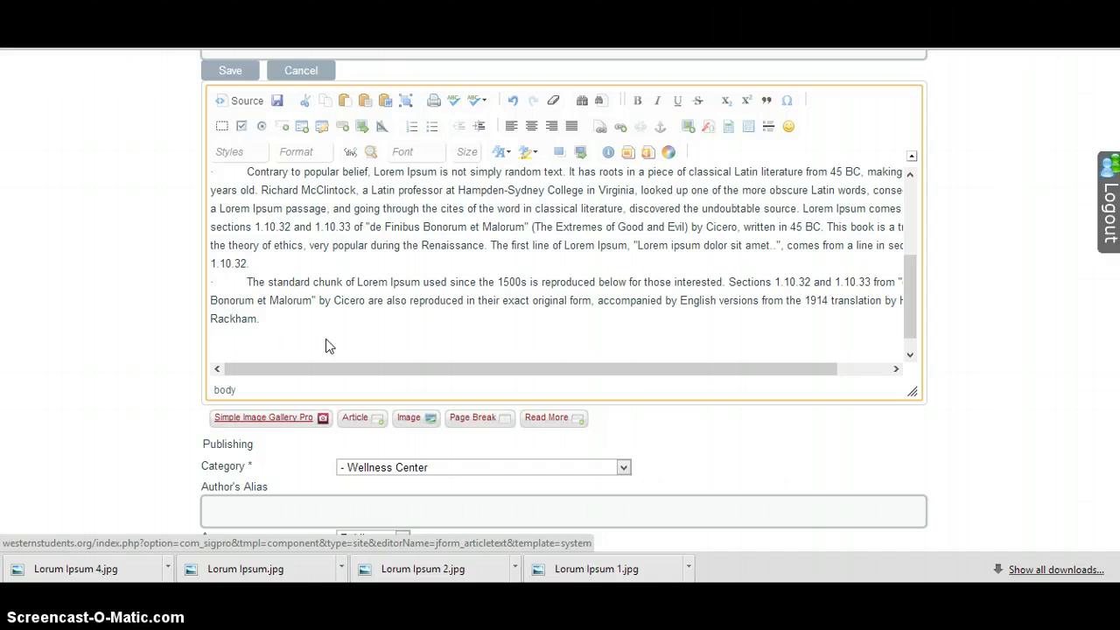
{"action": "left_click", "coordinate": [282, 418]}
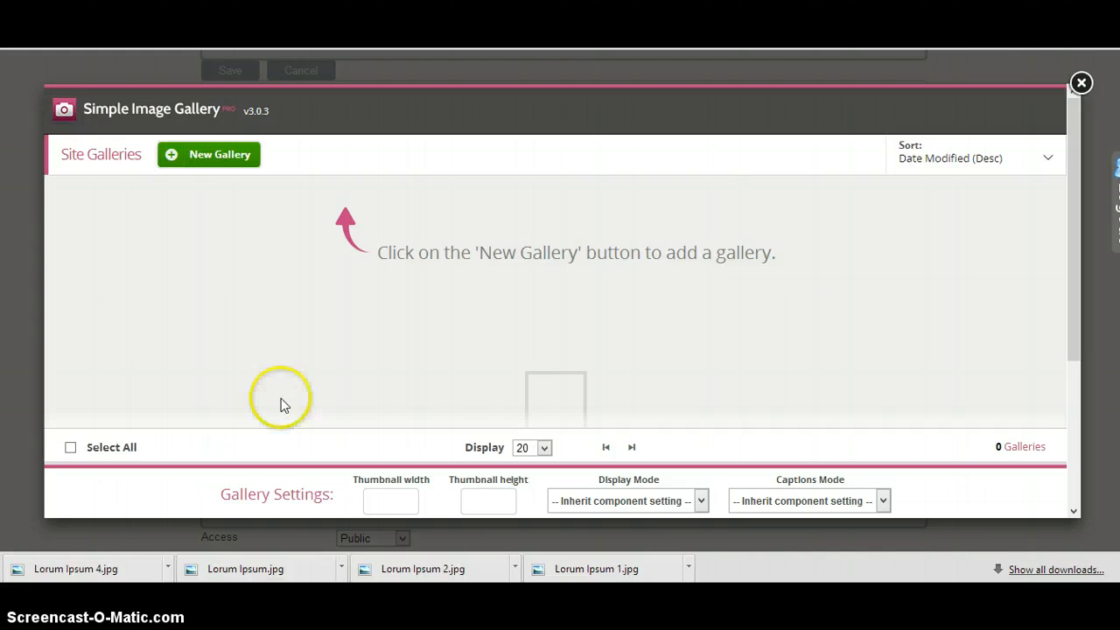
{"action": "left_click", "coordinate": [242, 154]}
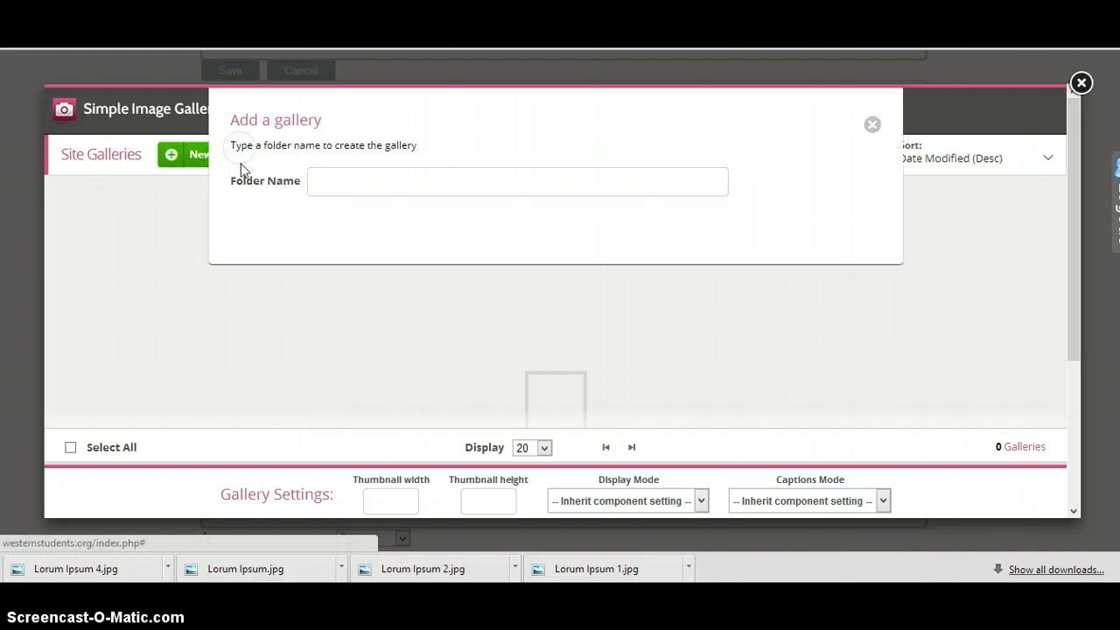
{"action": "left_click", "coordinate": [332, 183]}
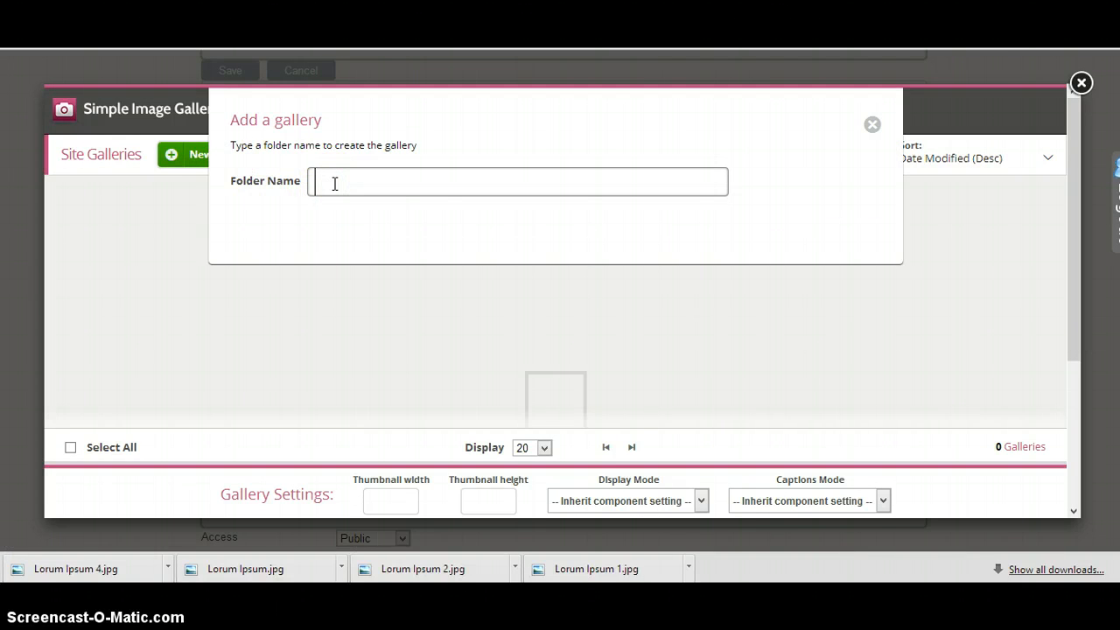
{"action": "type", "text": "Lorum Ipsum"}
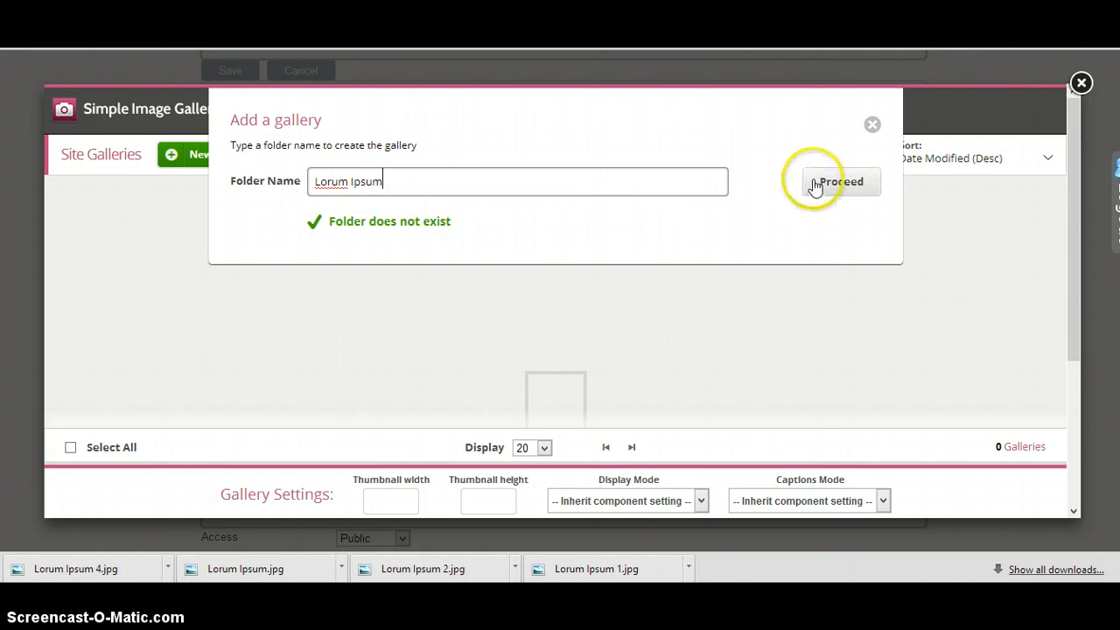
{"action": "left_click", "coordinate": [814, 184]}
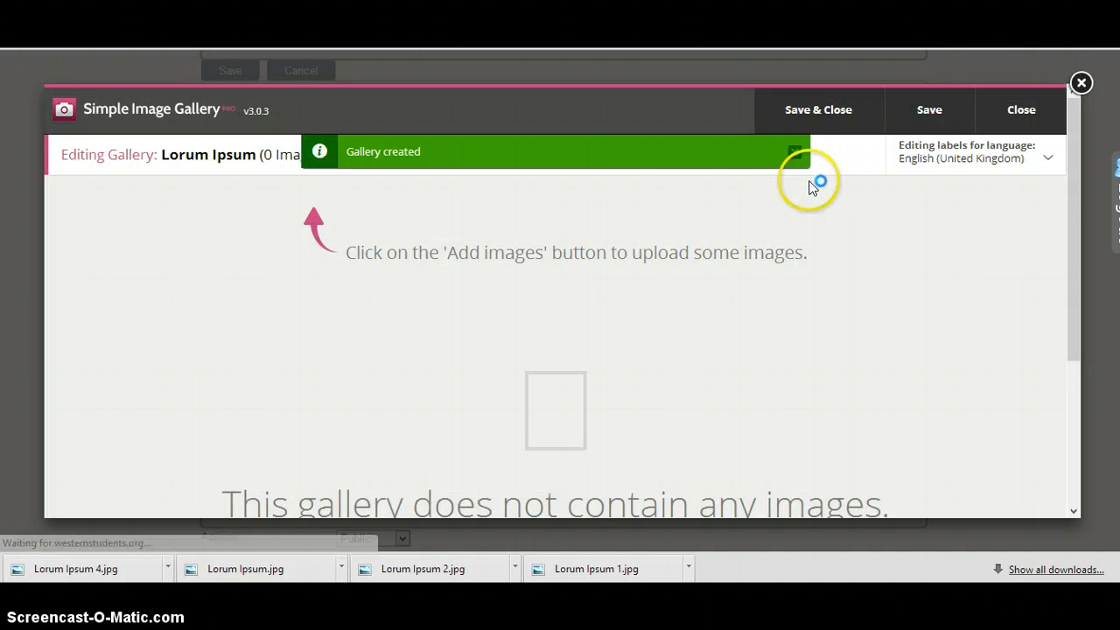
{"action": "left_click", "coordinate": [797, 154]}
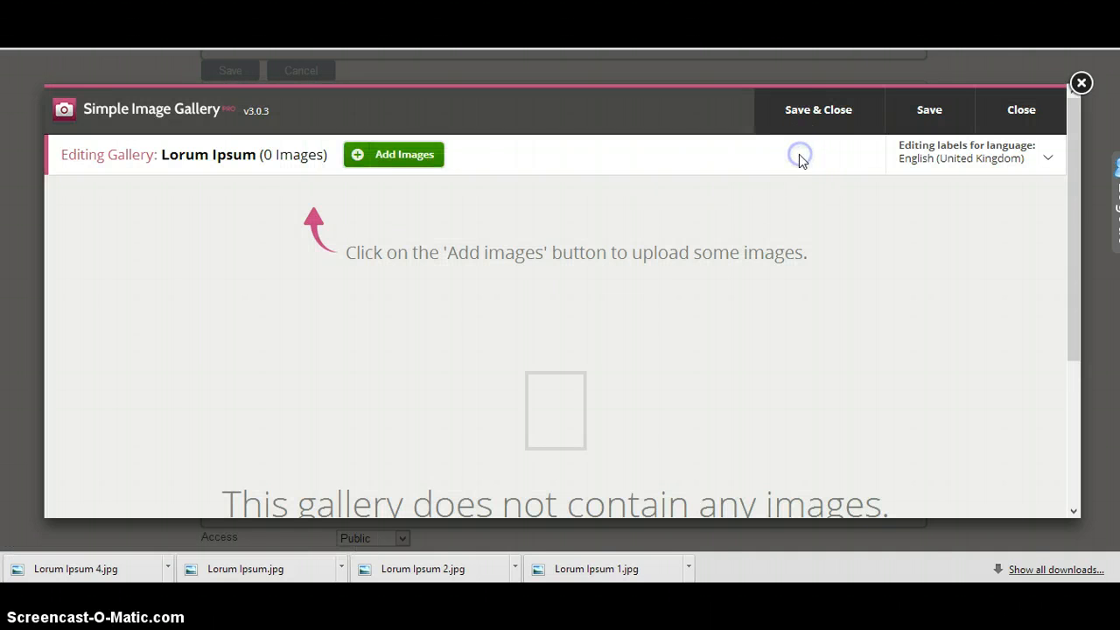
Upload the images Lorum Ipsum 1, Lorum Ipsum 2, Lorum Ipsum 4 and Lorum Ipsum to the new gallery
{"action": "left_click", "coordinate": [412, 168]}
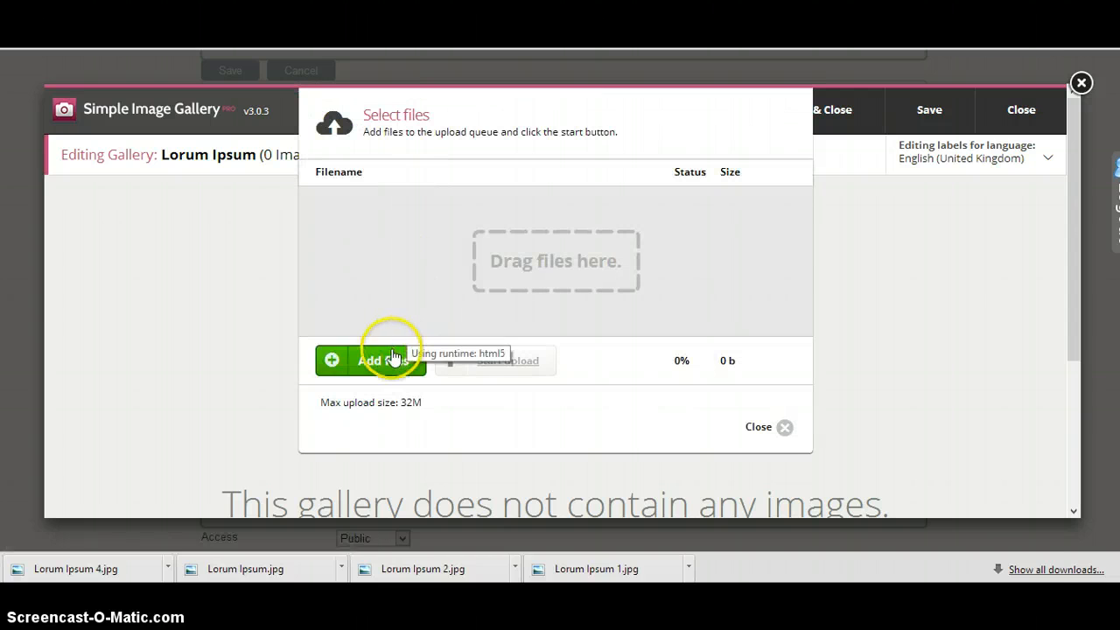
{"action": "left_click", "coordinate": [379, 358]}
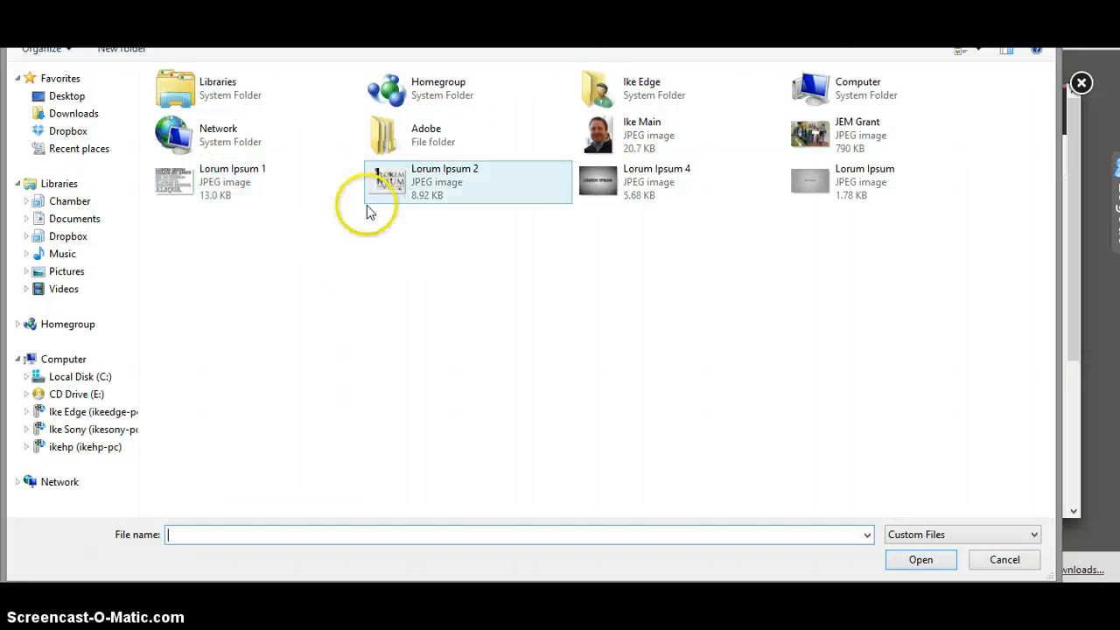
{"action": "left_click_drag", "start_coordinate": [190, 232], "coordinate": [880, 175]}
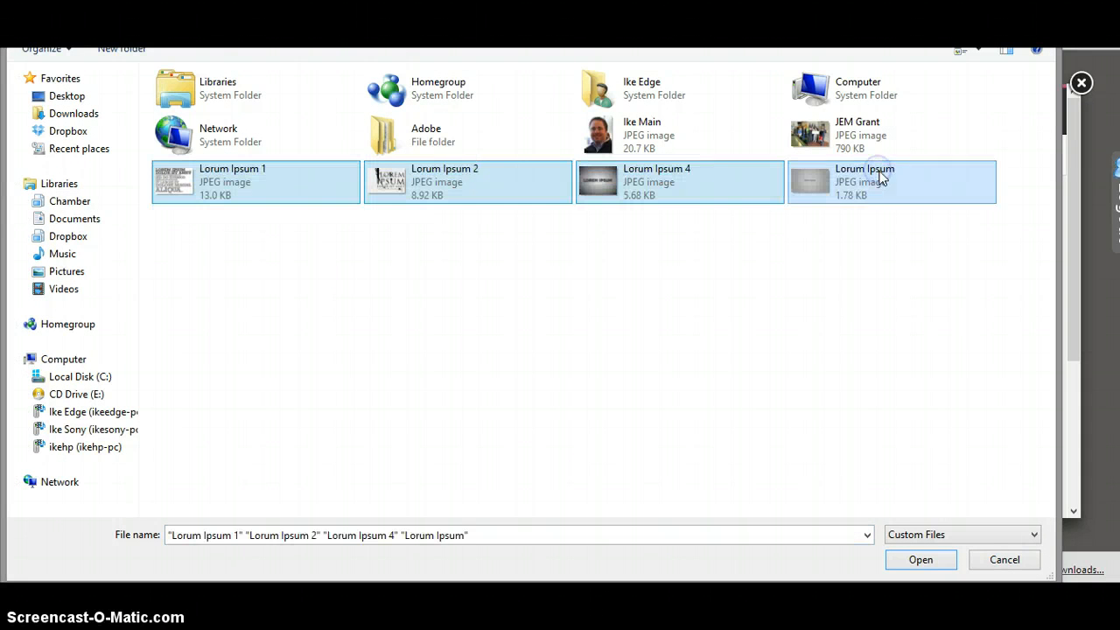
{"action": "left_click", "coordinate": [910, 553]}
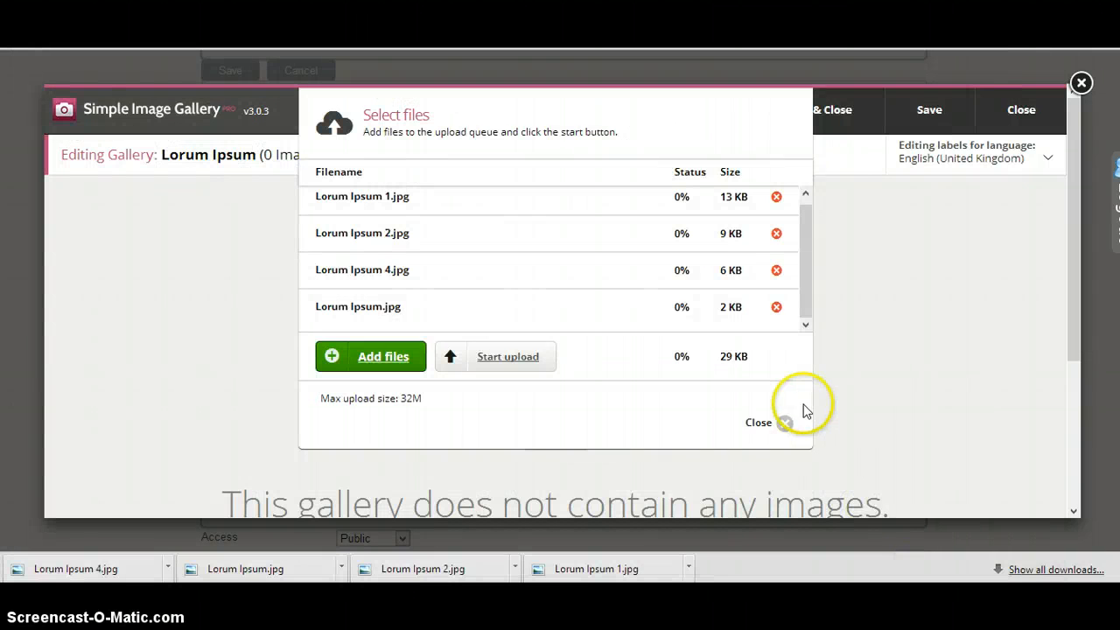
{"action": "left_click", "coordinate": [513, 357]}
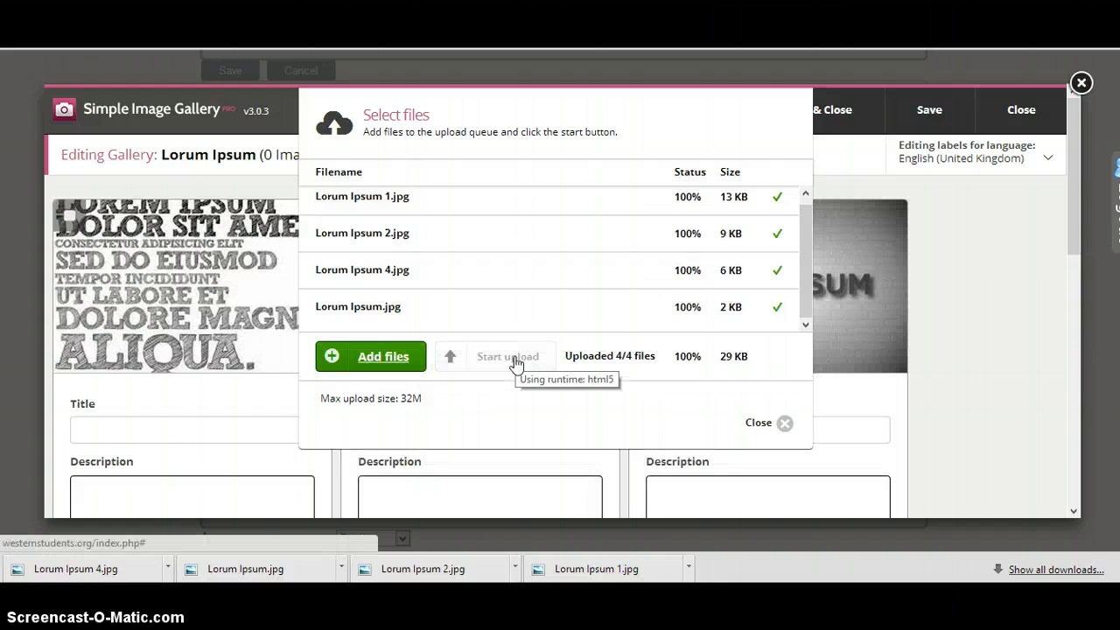
{"action": "left_click", "coordinate": [752, 423]}
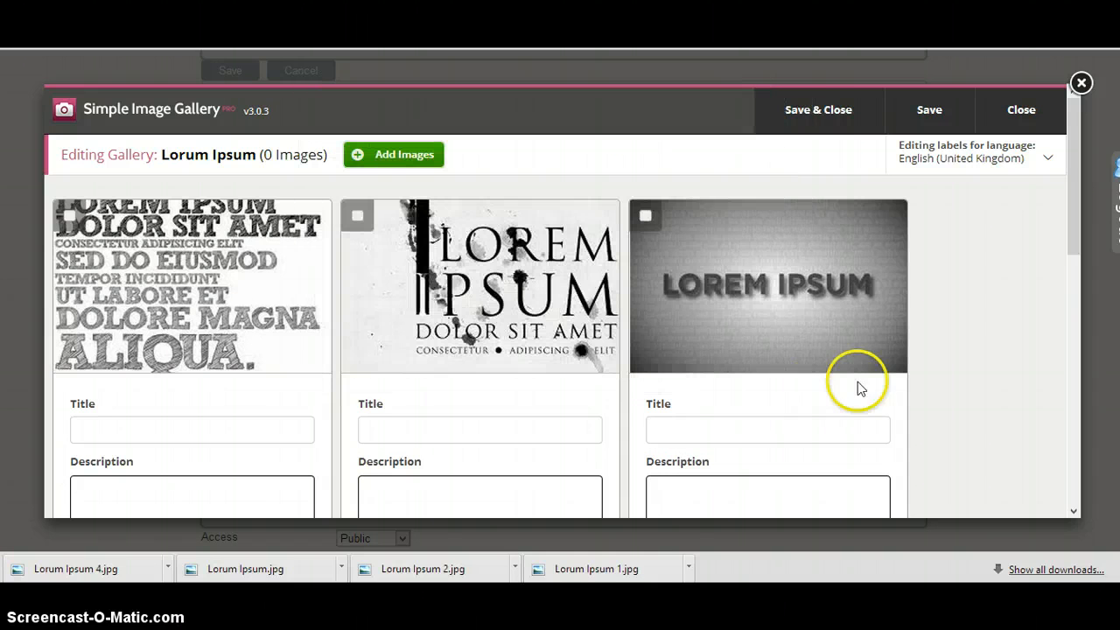
Save and close the Lorum Ipsum gallery, and insert it at the end of the article
{"action": "left_click_drag", "start_coordinate": [1069, 220], "coordinate": [1072, 385]}
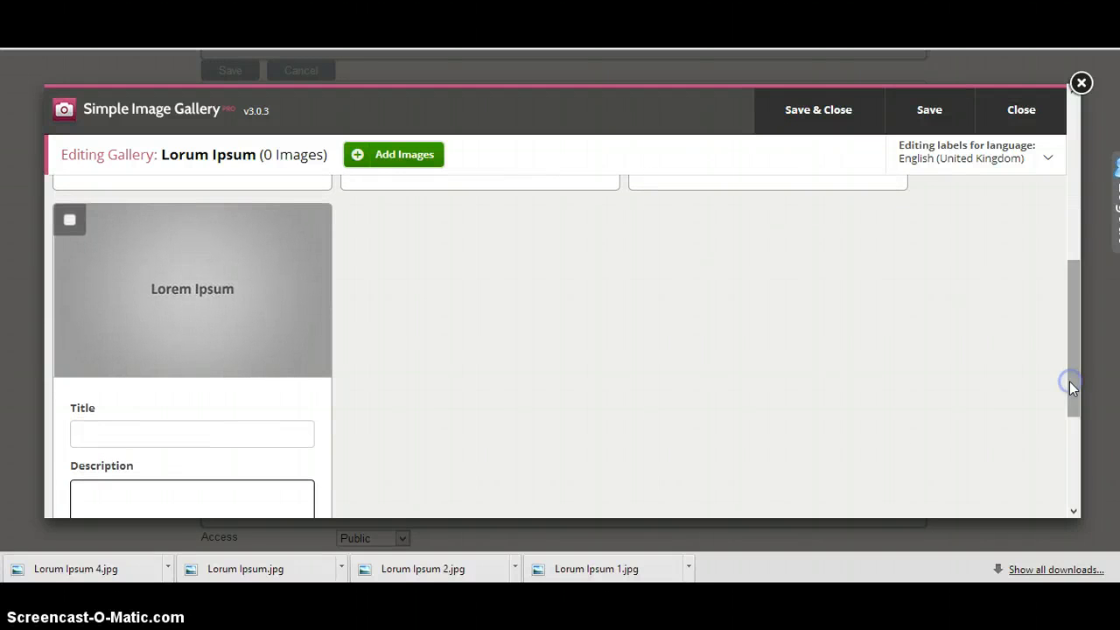
{"action": "left_click", "coordinate": [804, 112]}
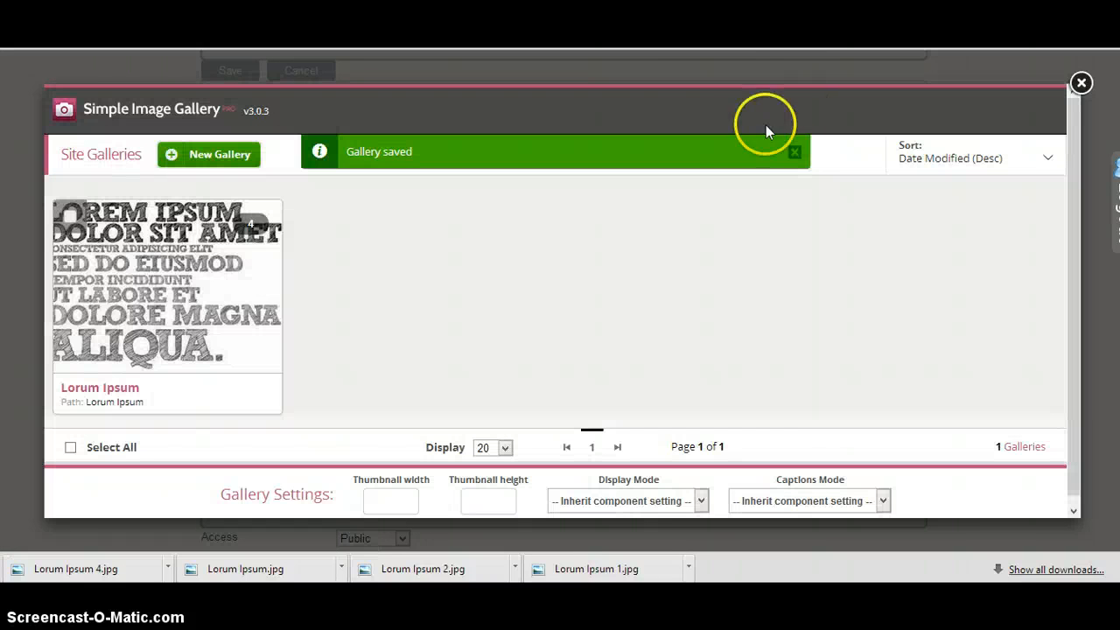
{"action": "mouse_move", "coordinate": [242, 273]}
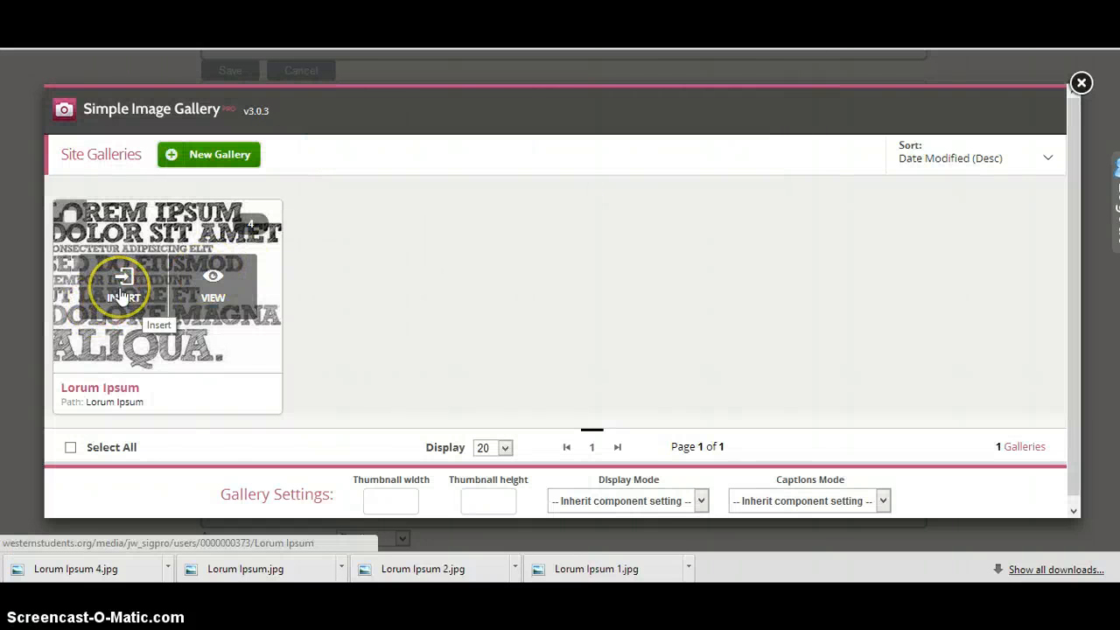
{"action": "left_click", "coordinate": [123, 295]}
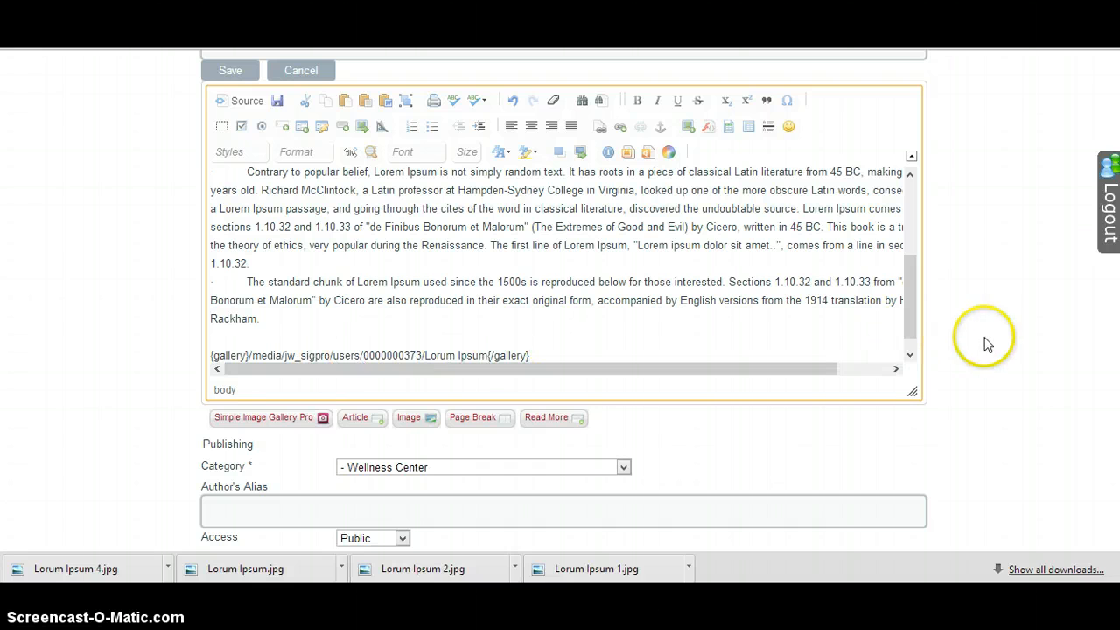
Set the article's category to Meeting Minutes under Student Government Academic Affairs Committee
{"action": "scroll", "coordinate": [564, 298], "scroll_direction": "down", "scroll_amount": 4}
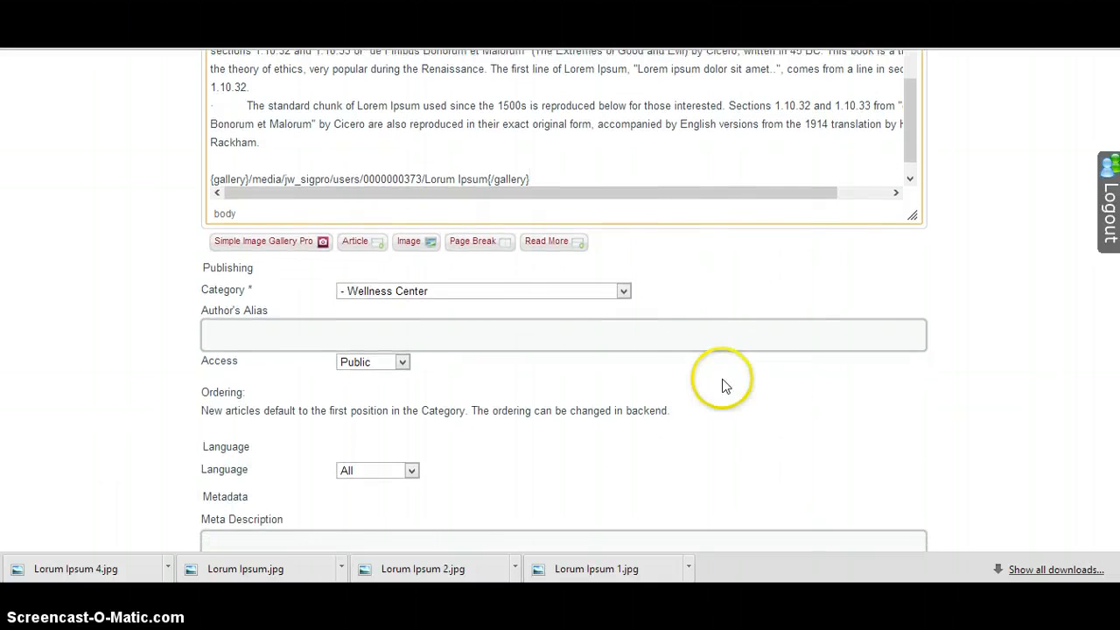
{"action": "left_click", "coordinate": [534, 292]}
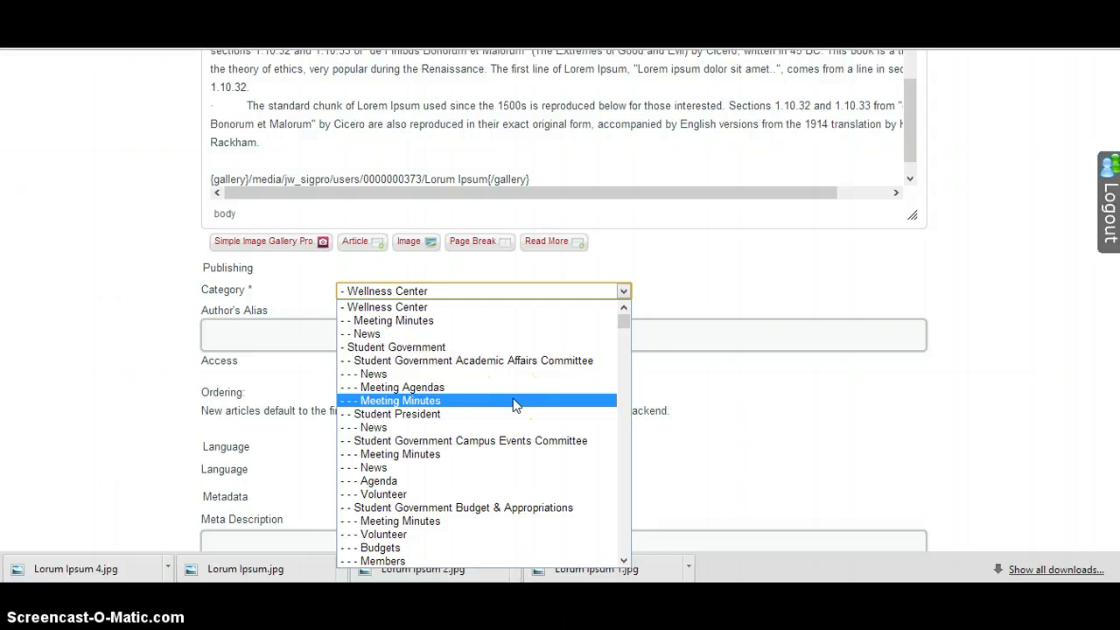
{"action": "left_click", "coordinate": [513, 399]}
{"action": "left_click", "coordinate": [505, 294]}
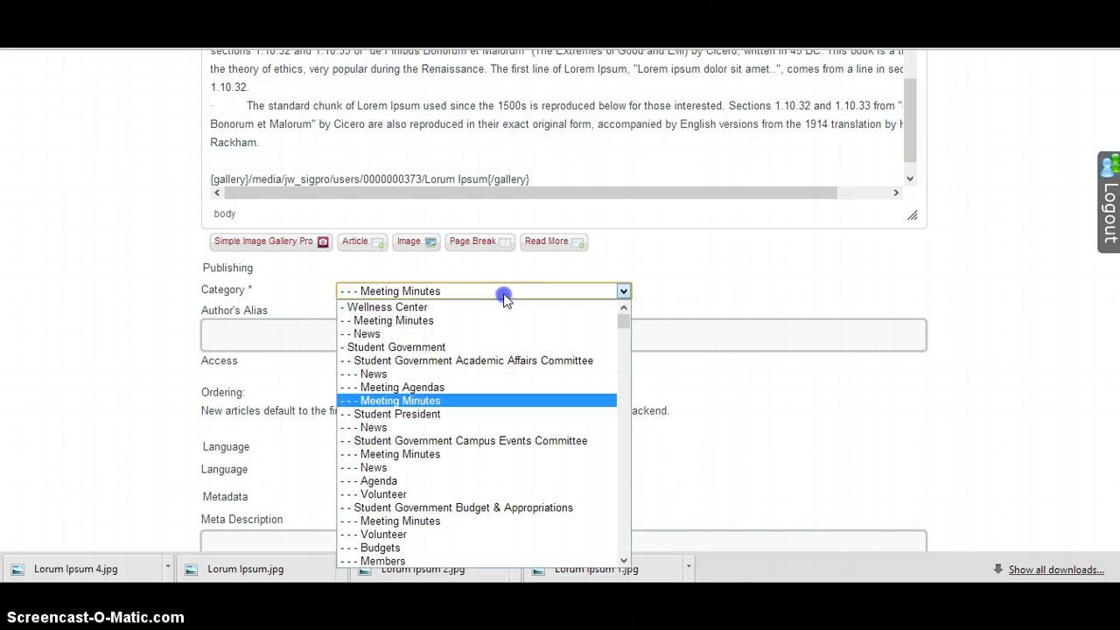
{"action": "mouse_move", "coordinate": [625, 320]}
{"action": "left_mouse_down"}
{"action": "mouse_move", "coordinate": [633, 415]}
{"action": "mouse_move", "coordinate": [619, 323]}
{"action": "left_mouse_up"}
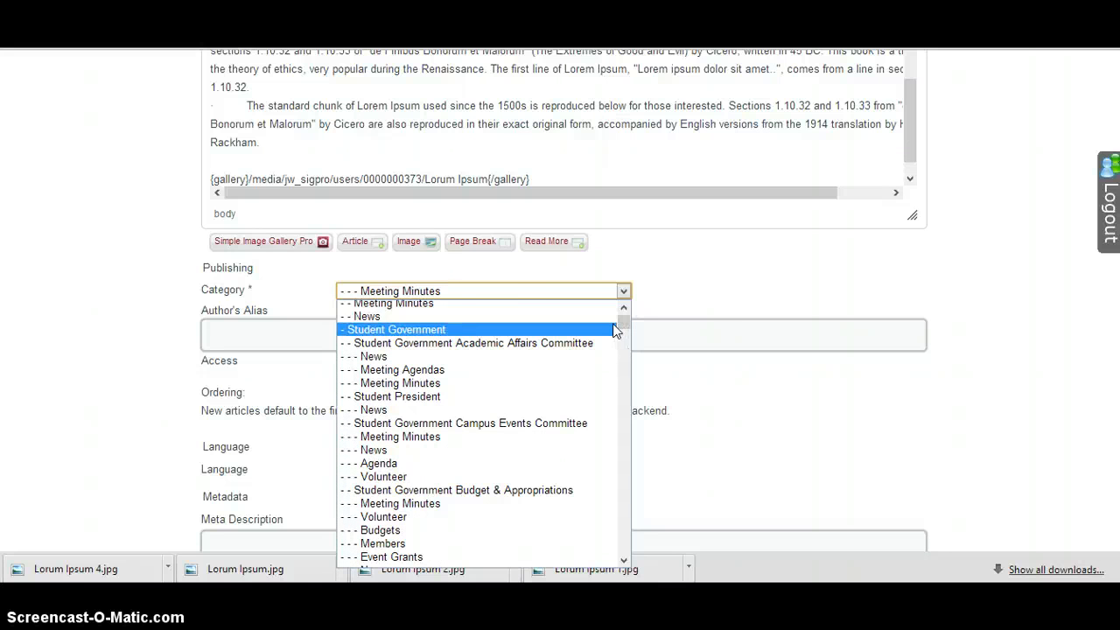
{"action": "left_click", "coordinate": [621, 312]}
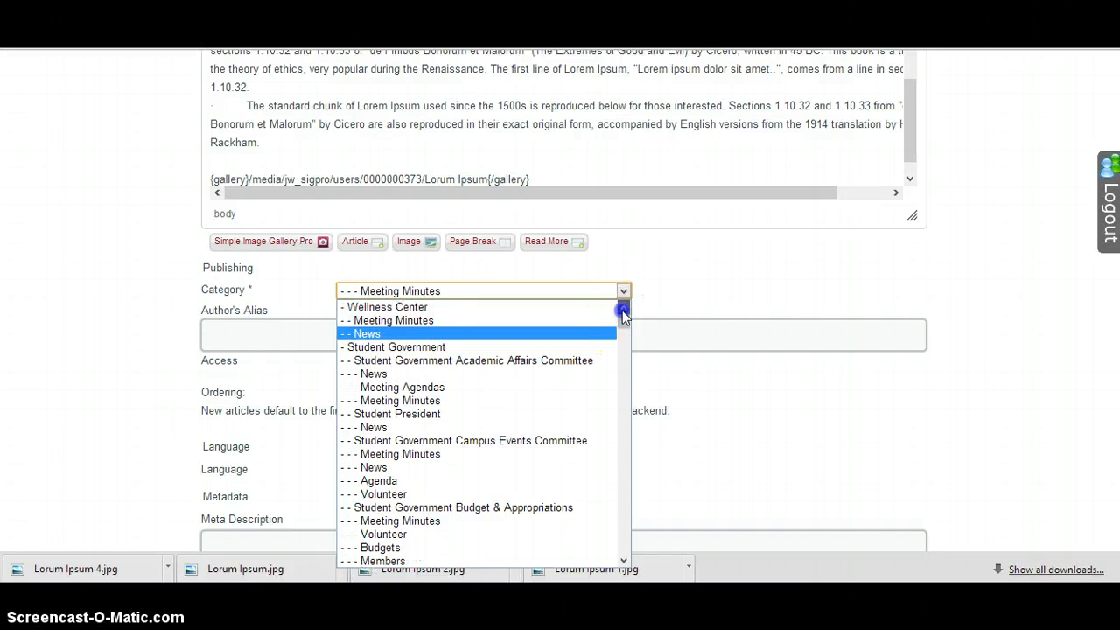
{"action": "left_click", "coordinate": [475, 403]}
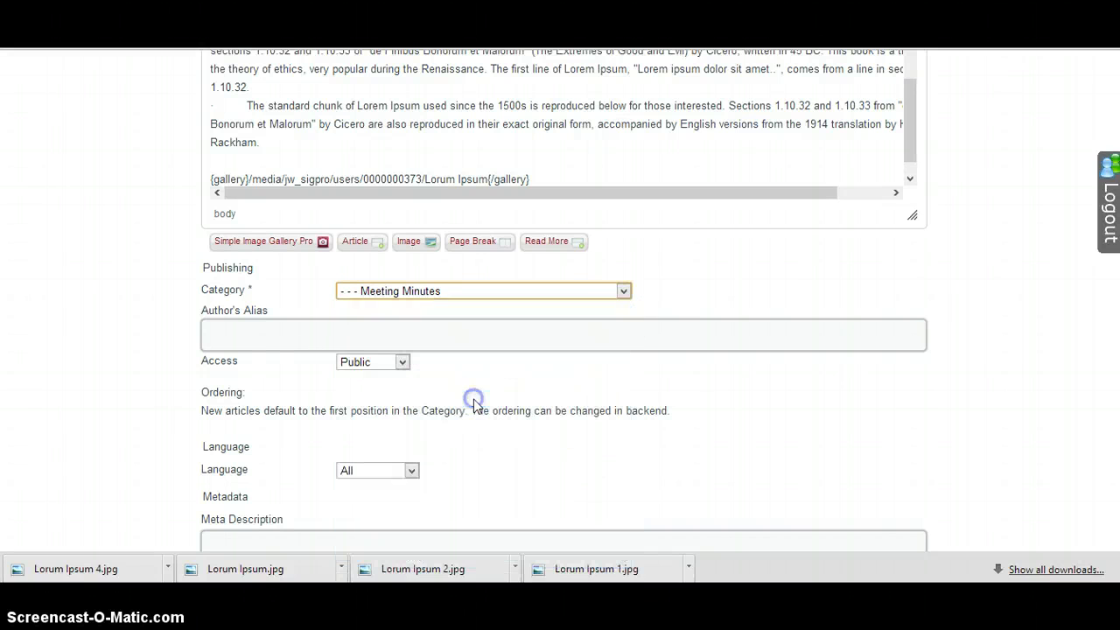
Check the remaining publishing, language and metadata fields without filling them in, and save the Lorum Ipsum article
{"action": "left_click", "coordinate": [321, 339]}
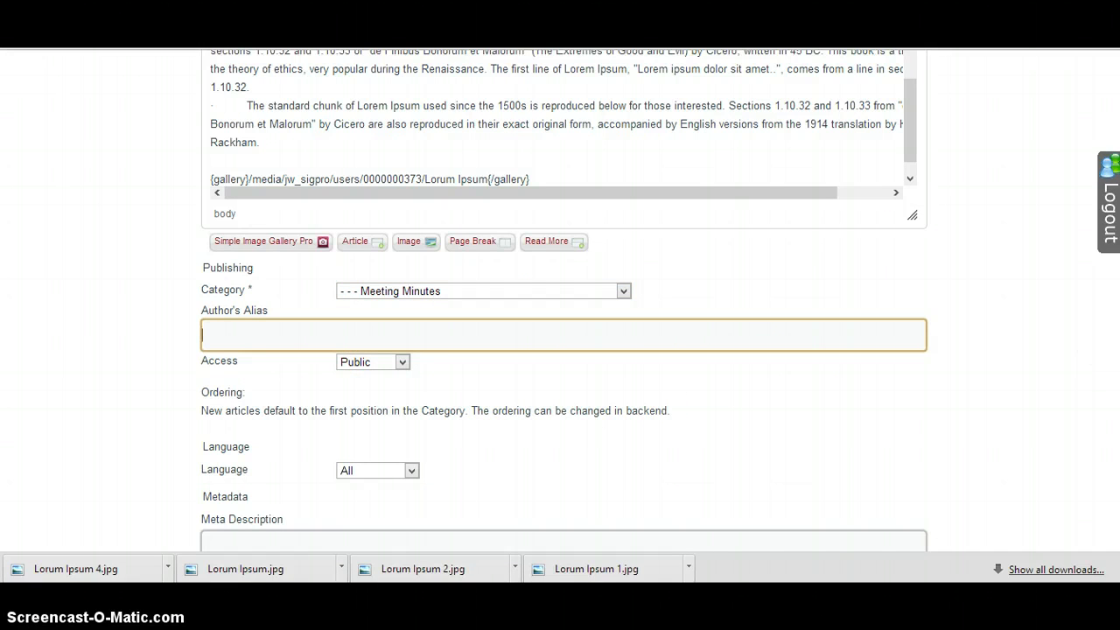
{"action": "scroll", "coordinate": [564, 297], "scroll_direction": "down", "scroll_amount": 3}
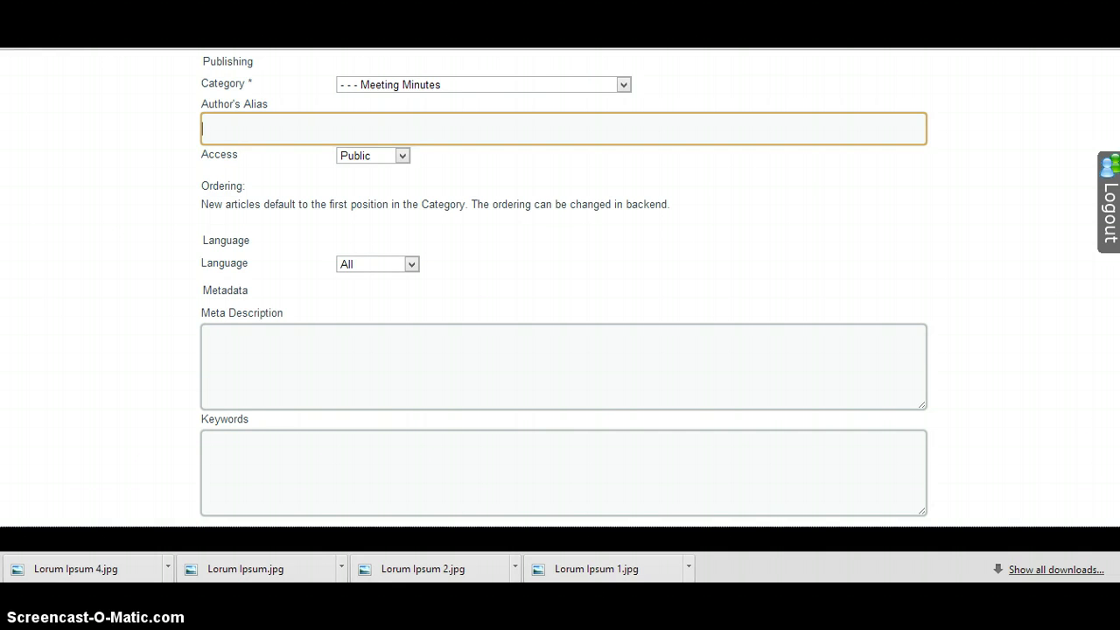
{"action": "scroll", "coordinate": [560, 301], "scroll_direction": "down", "scroll_amount": 1}
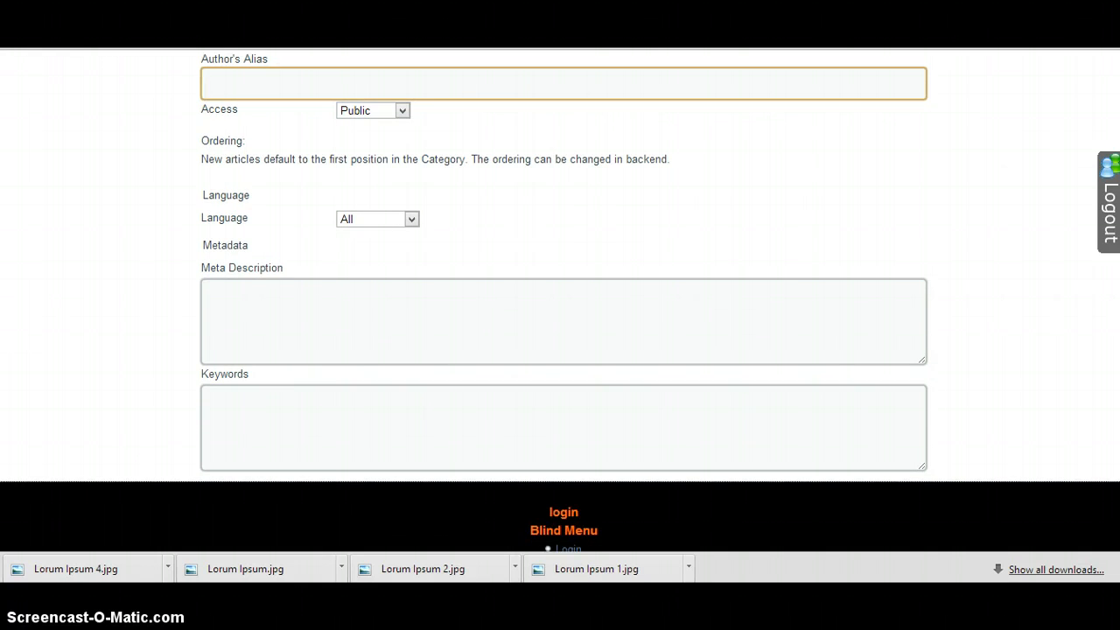
{"action": "scroll", "coordinate": [560, 301], "scroll_direction": "up", "scroll_amount": 10}
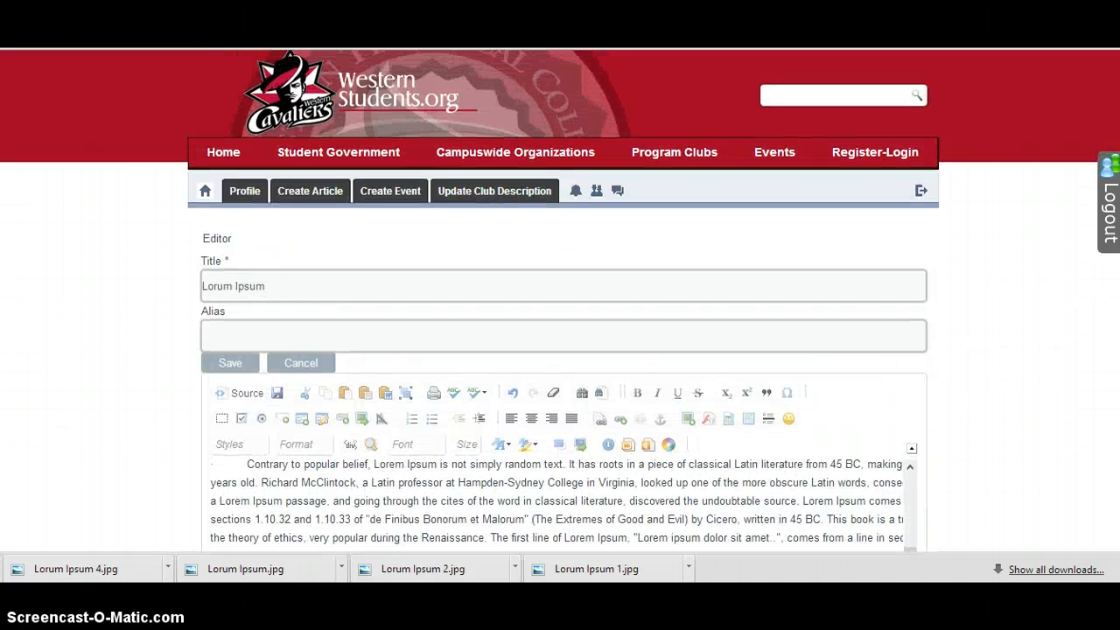
{"action": "left_click", "coordinate": [232, 364]}
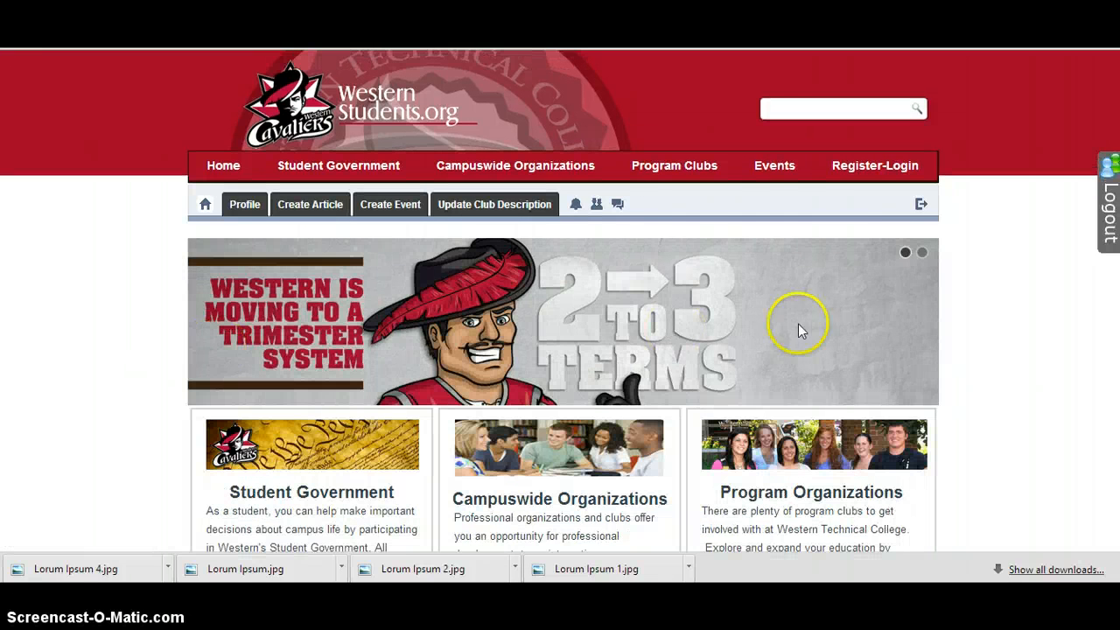
Look over the published Lorum Ipsum article in the Academic Affairs meeting minutes, from its title down to the image gallery
{"action": "scroll", "coordinate": [560, 350], "scroll_direction": "down", "scroll_amount": 2}
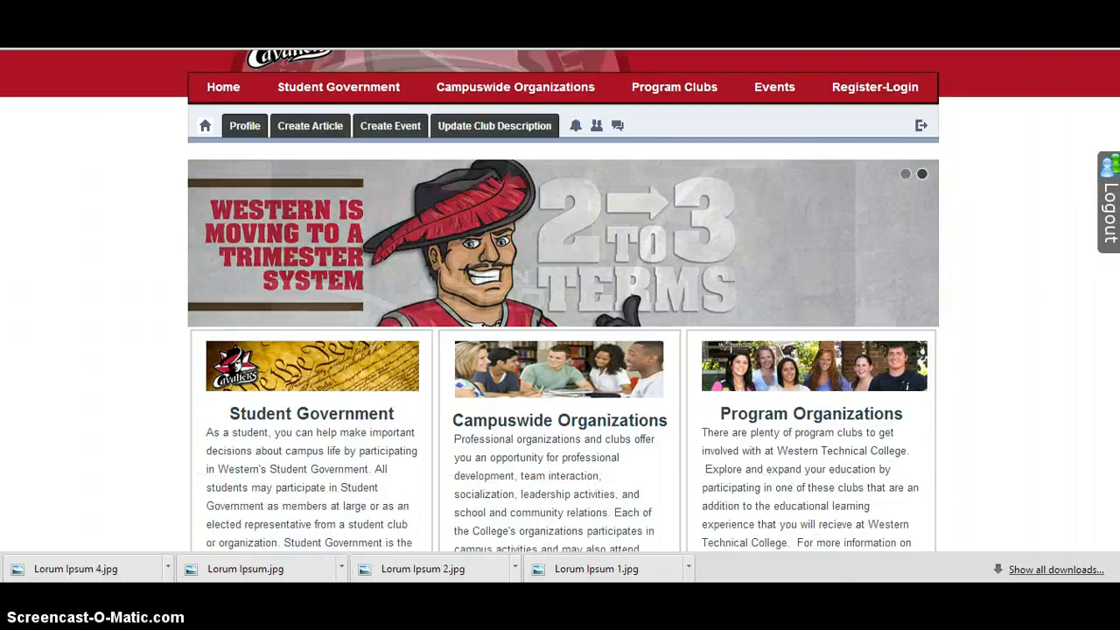
{"action": "scroll", "coordinate": [560, 350], "scroll_direction": "up", "scroll_amount": 2}
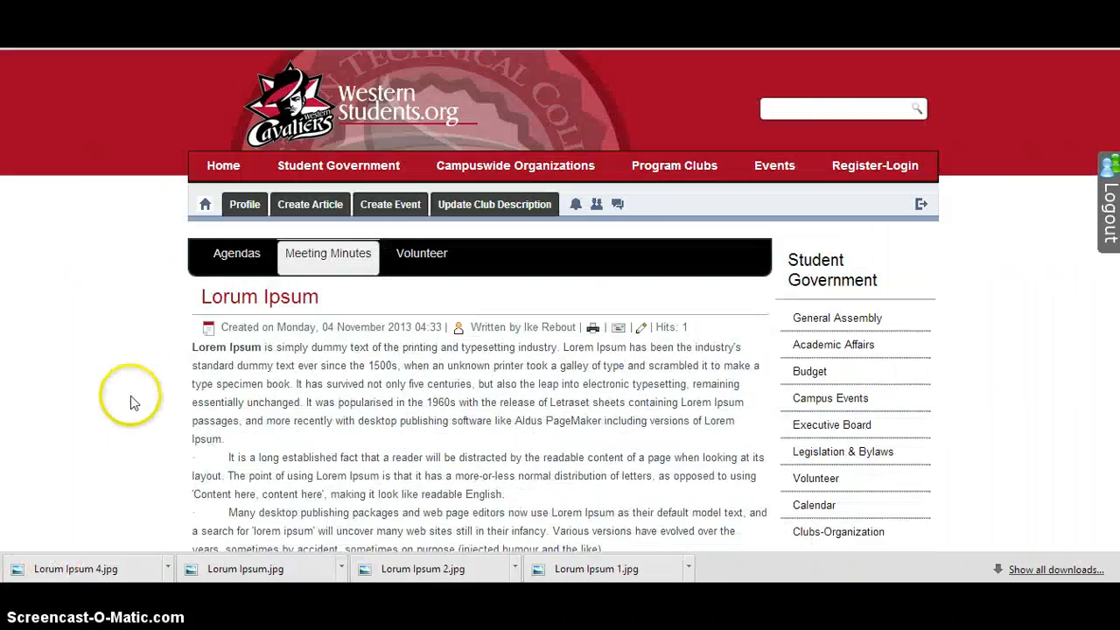
{"action": "scroll", "coordinate": [175, 399], "scroll_direction": "down", "scroll_amount": 10}
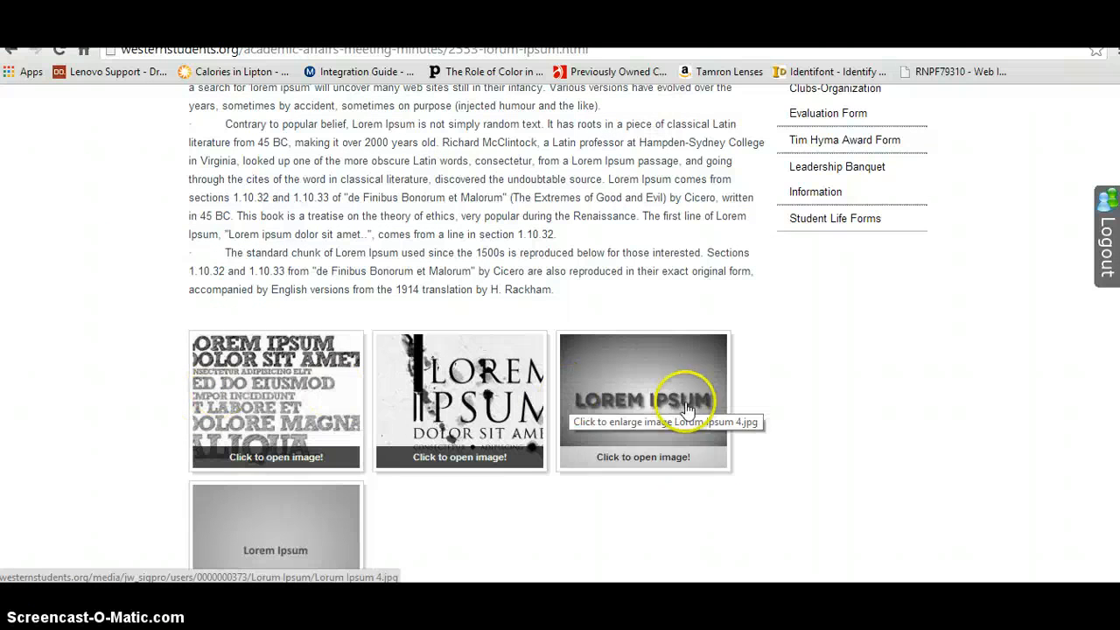
{"action": "scroll", "coordinate": [477, 333], "scroll_direction": "up", "scroll_amount": 5}
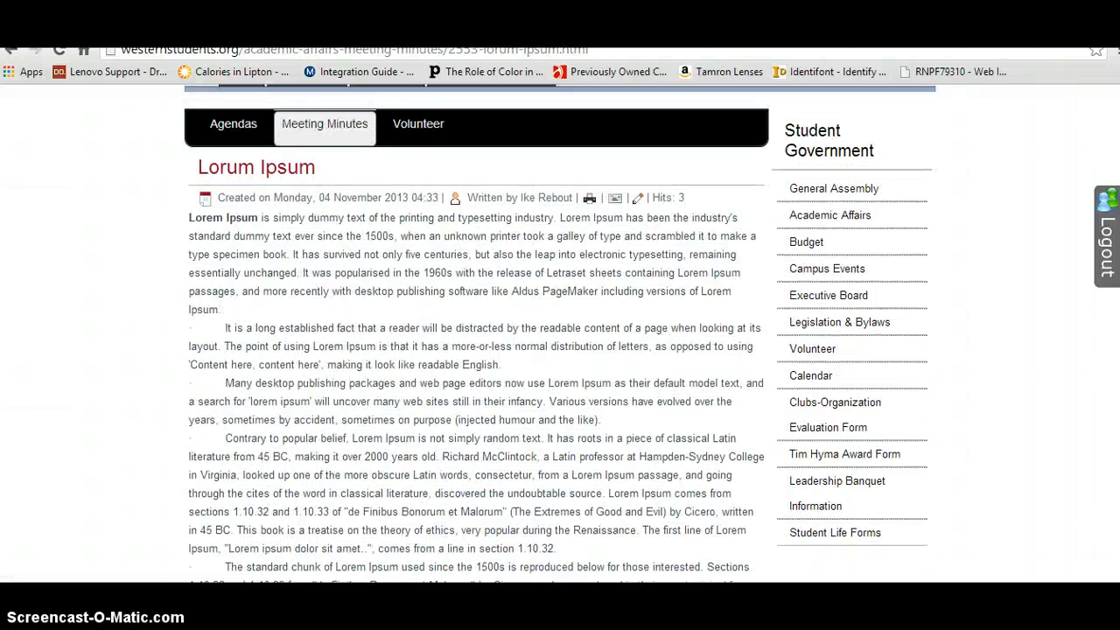
{"action": "scroll", "coordinate": [477, 333], "scroll_direction": "down", "scroll_amount": 3}
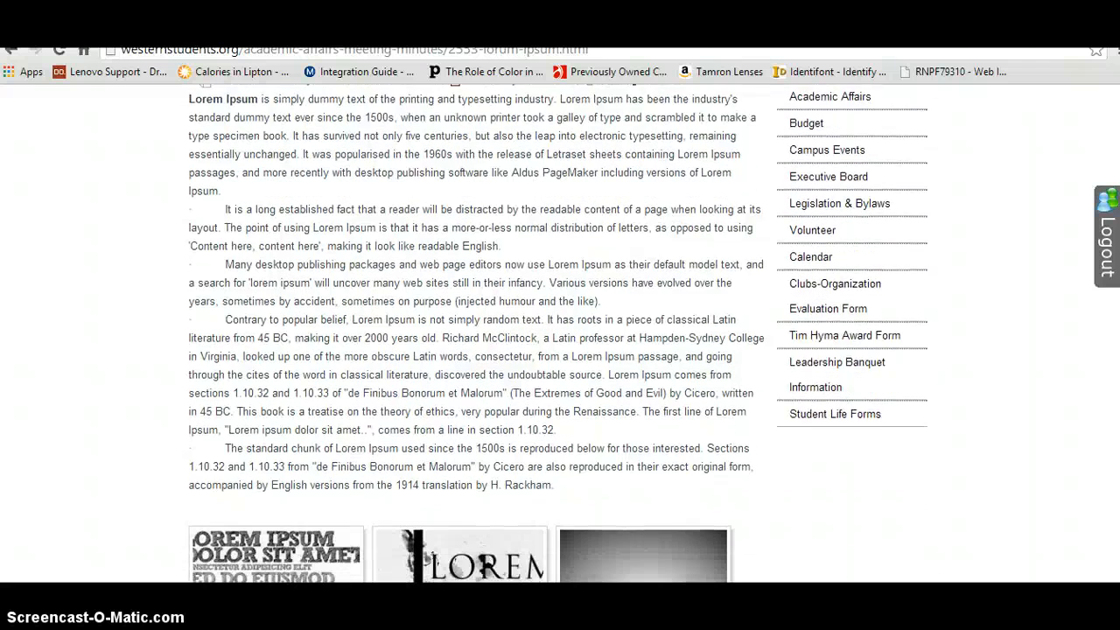
{"action": "scroll", "coordinate": [557, 333], "scroll_direction": "down", "scroll_amount": 1}
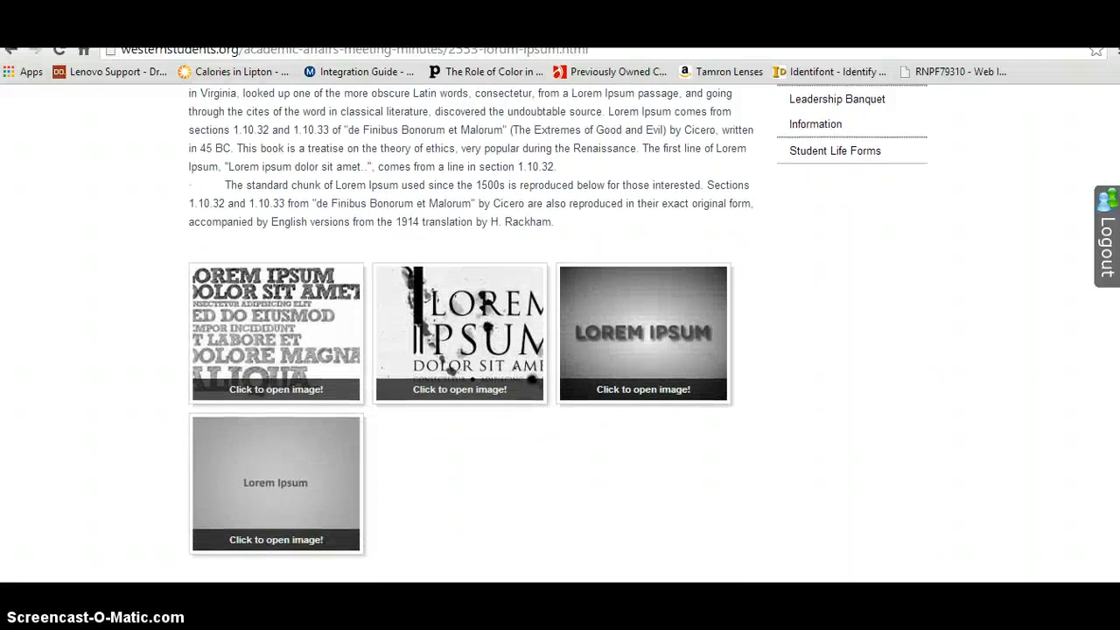
View the four gallery images enlarged one after another, close the image viewer and return to the start of the article
{"action": "left_click", "coordinate": [287, 312]}
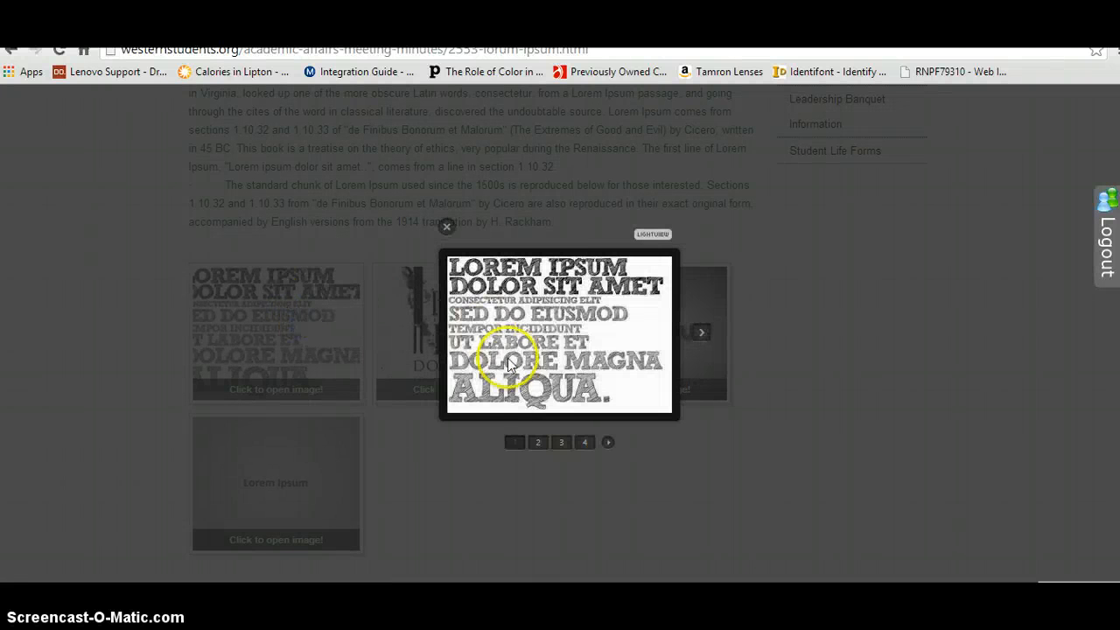
{"action": "left_click", "coordinate": [540, 446]}
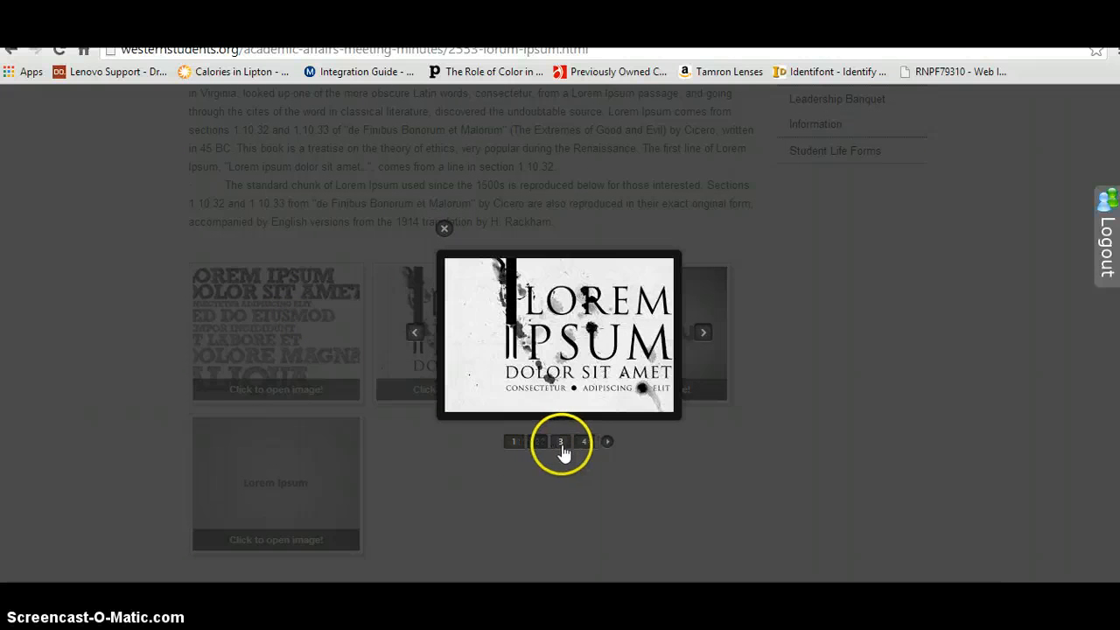
{"action": "left_click", "coordinate": [560, 446]}
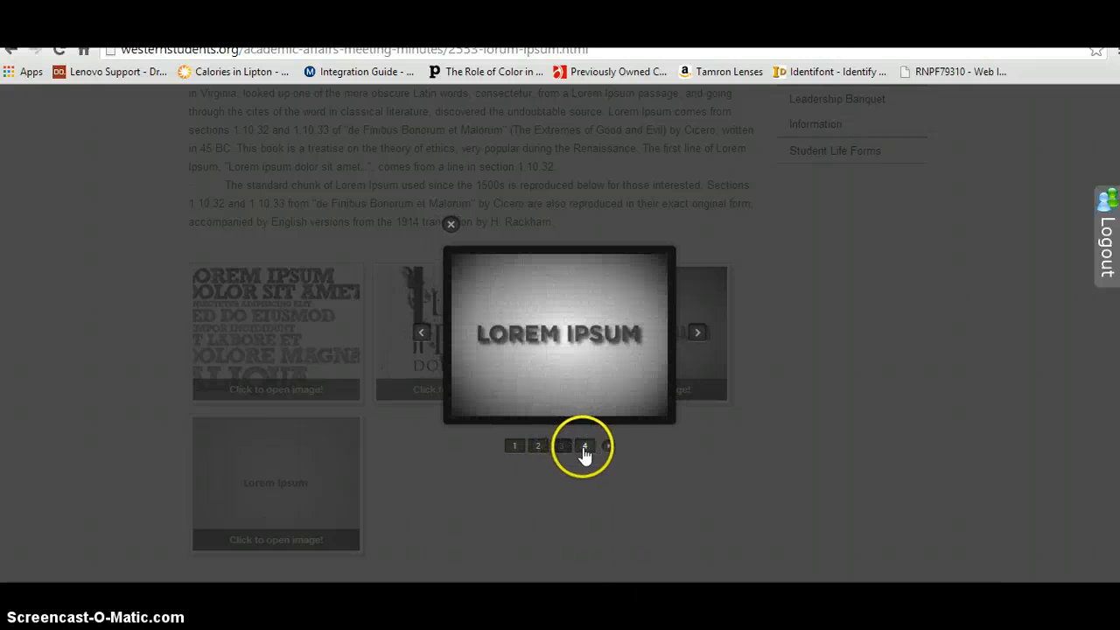
{"action": "left_click", "coordinate": [582, 447]}
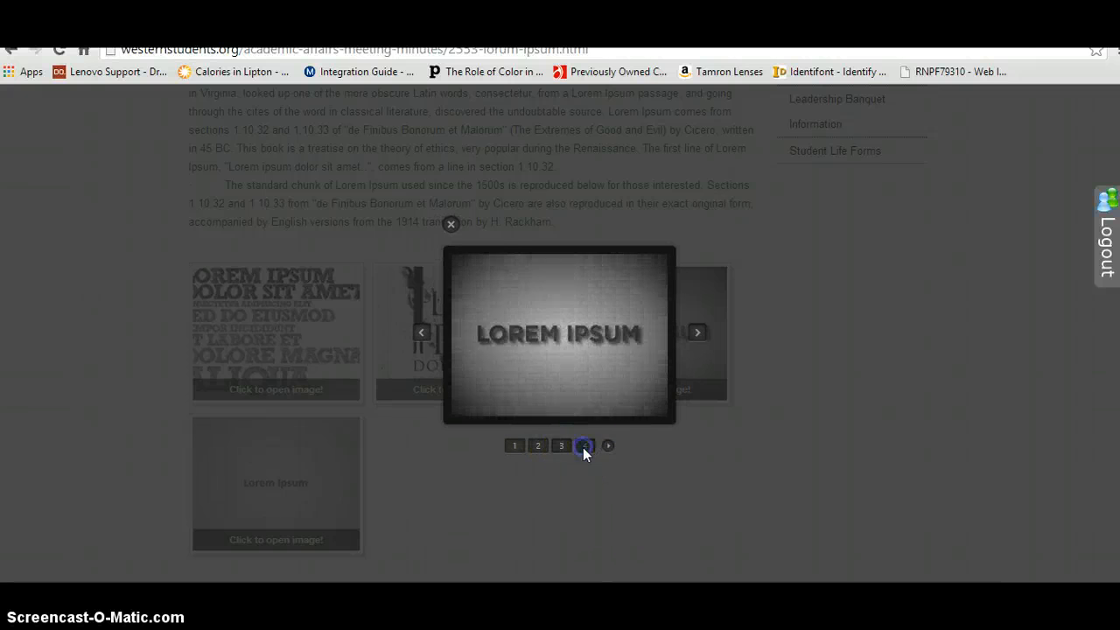
{"action": "left_click", "coordinate": [439, 233]}
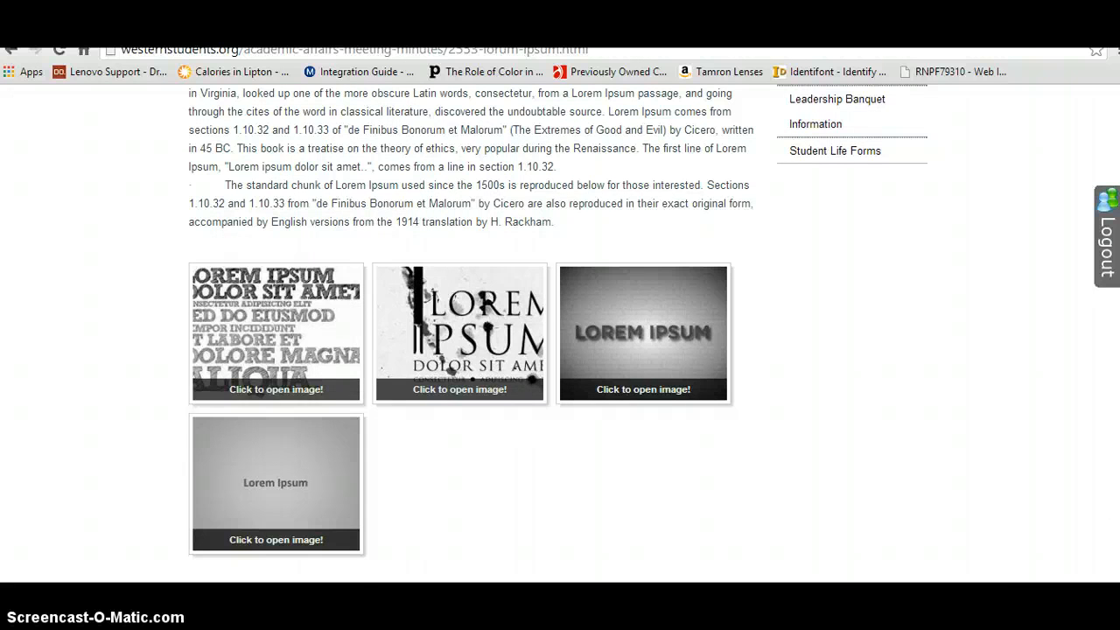
{"action": "scroll", "coordinate": [560, 332], "scroll_direction": "up", "scroll_amount": 10}
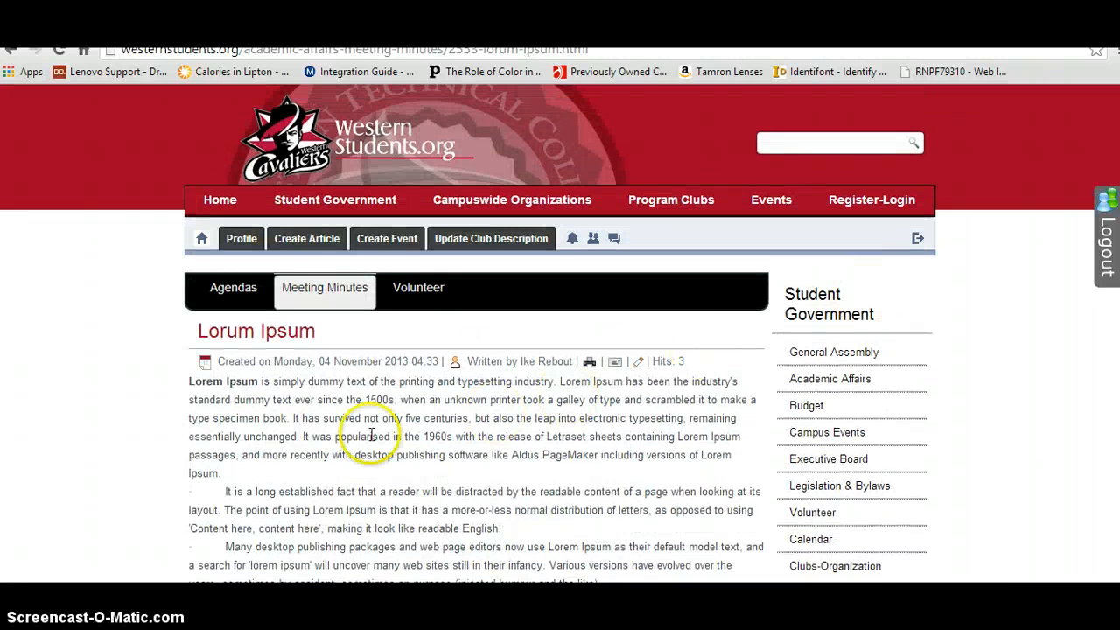